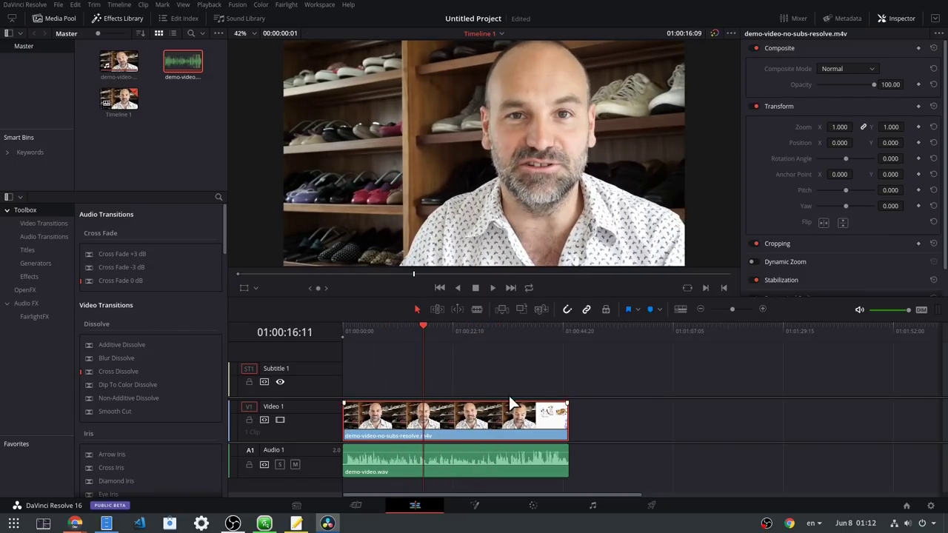
Search the Effects Library for 'sub' and drop a Subtitle clip onto Subtitle 1 near the start
left_click_drag(447, 332, 400, 328)
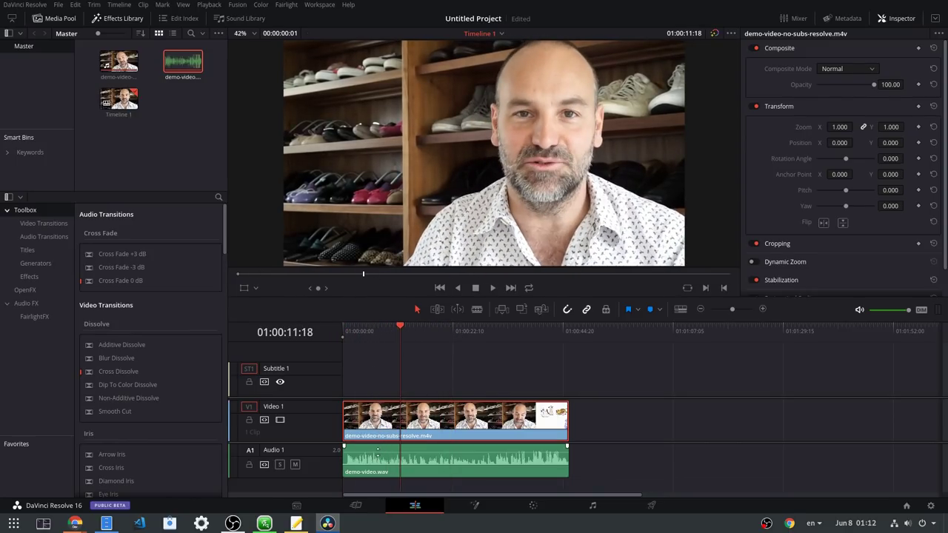
left_click(218, 196)
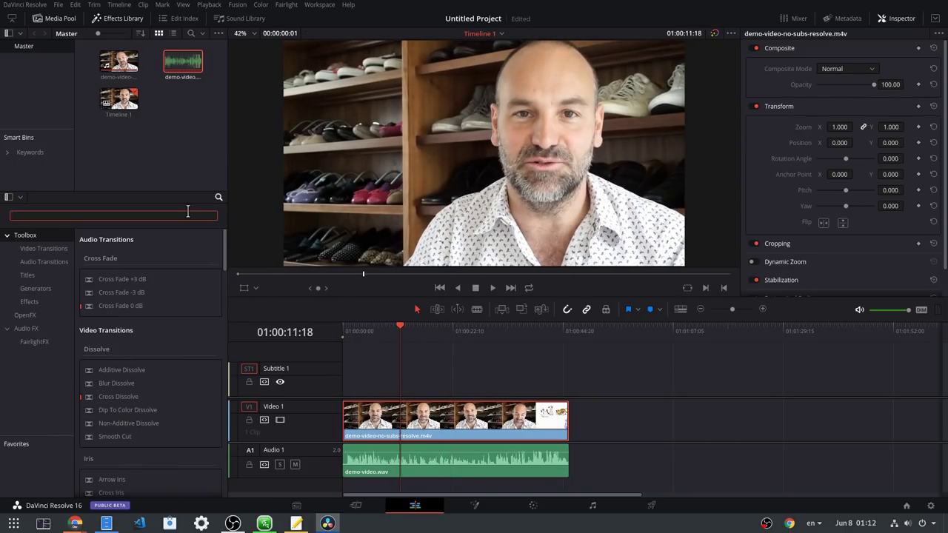
type("sub")
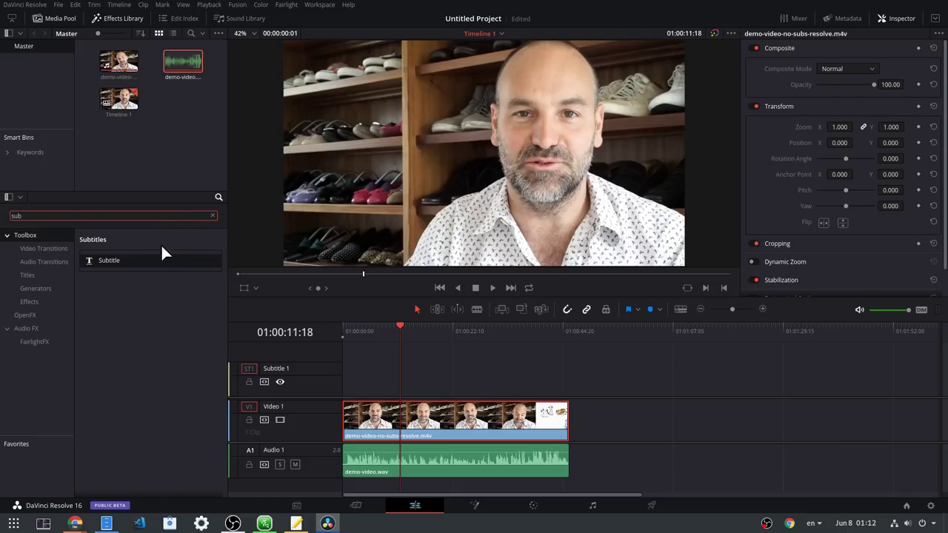
left_click_drag(164, 254, 360, 386)
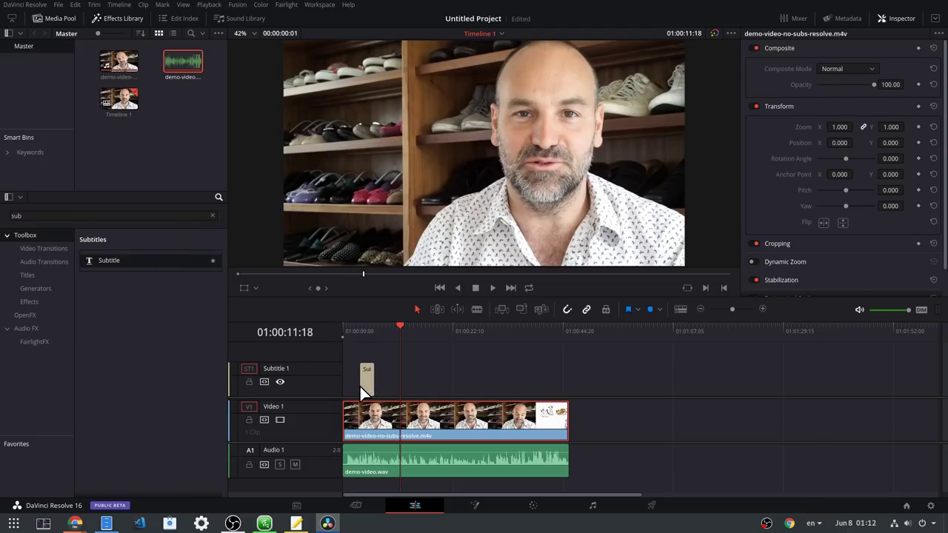
Hide Effects Library and Media Pool, move the subtitle clip to 01:00:01:00, and play to check
left_click(122, 18)
left_click(60, 15)
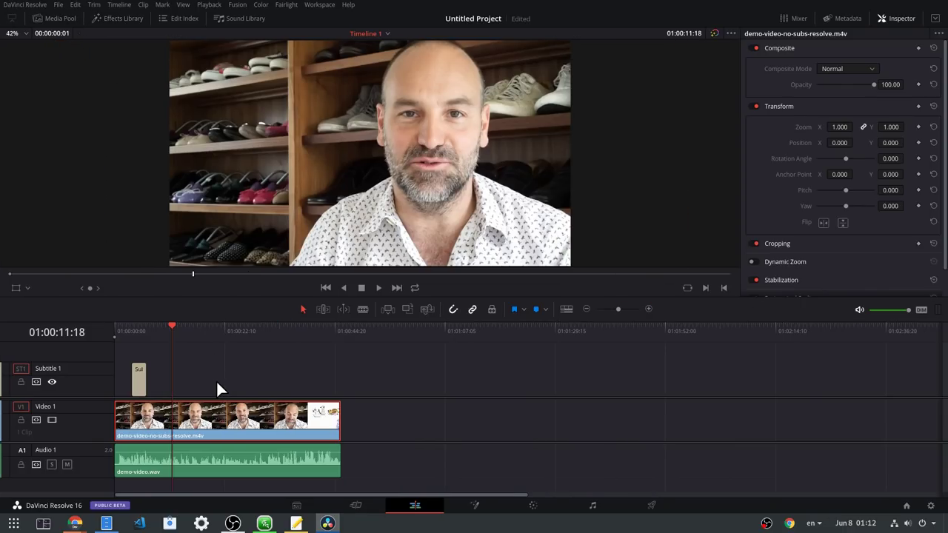
scroll(218, 379, "up", 5)
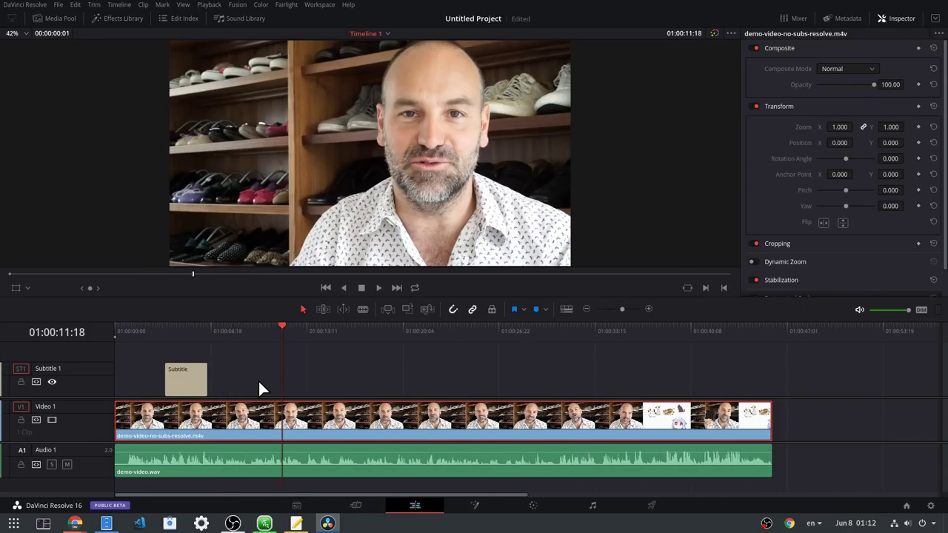
scroll(259, 384, "up", 2)
left_click_drag(222, 386, 194, 388)
left_click(138, 331)
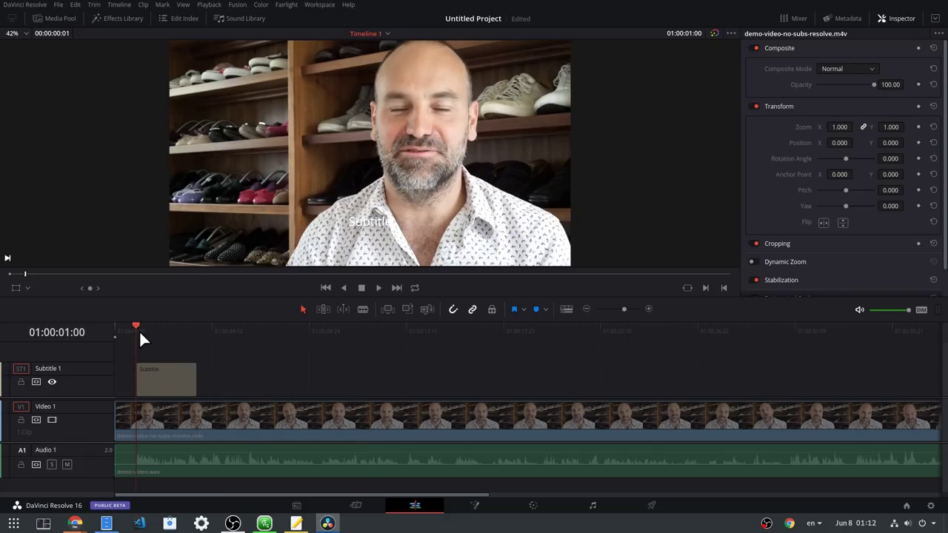
left_click(186, 417)
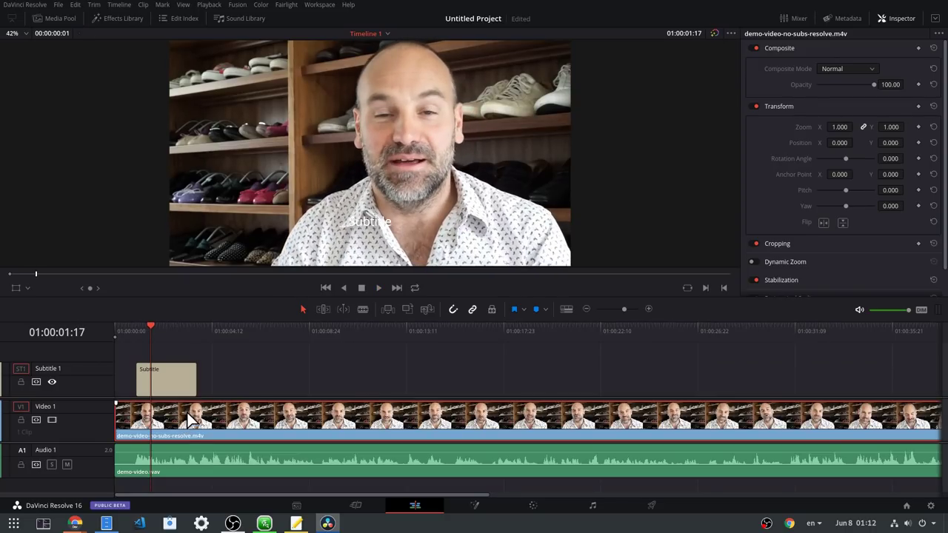
Replace the placeholder caption 'Subtitle' with 'Hello Everybody!' and bring up Track Style
left_click(165, 374)
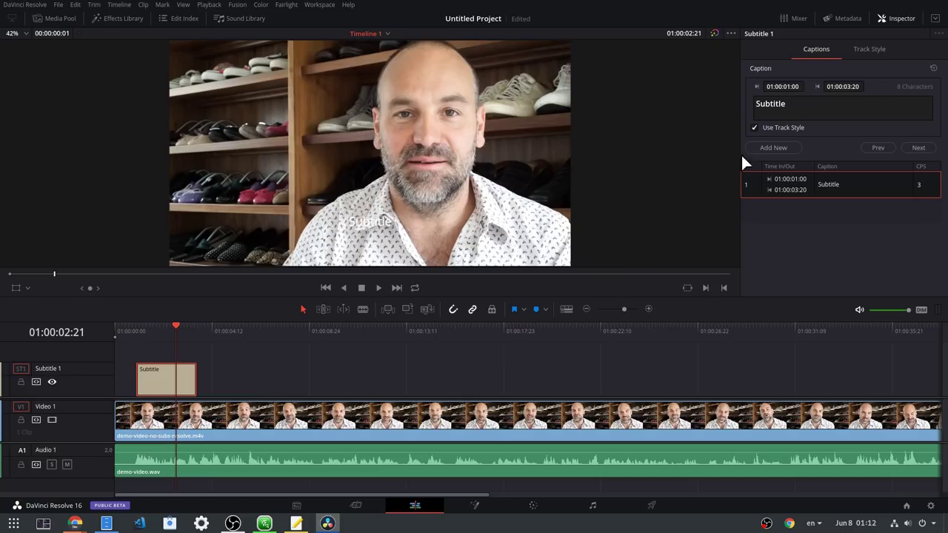
double_click(767, 103)
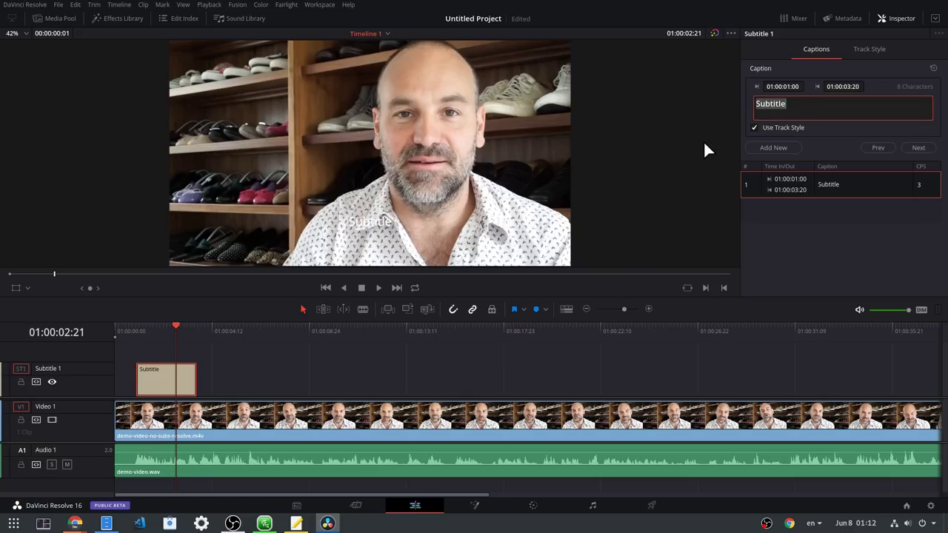
type("Hello ")
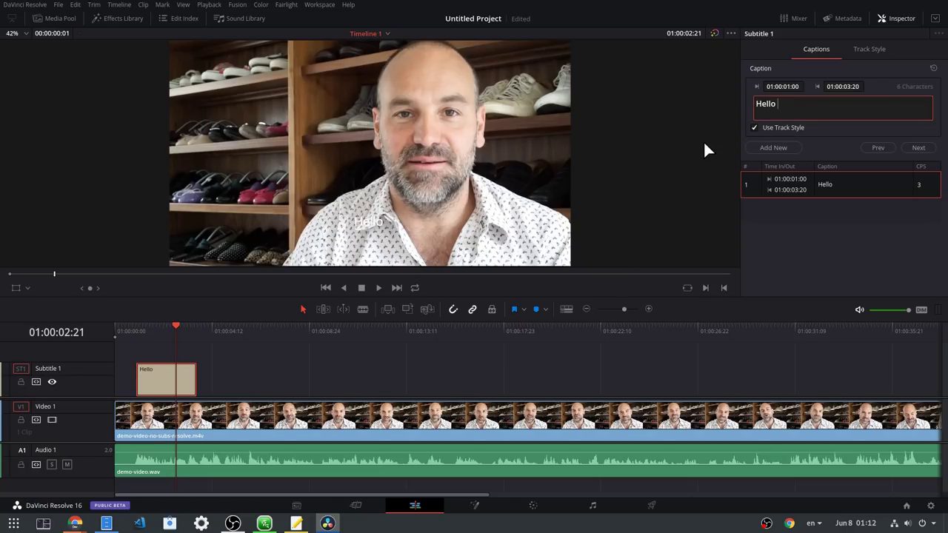
type("Everyb")
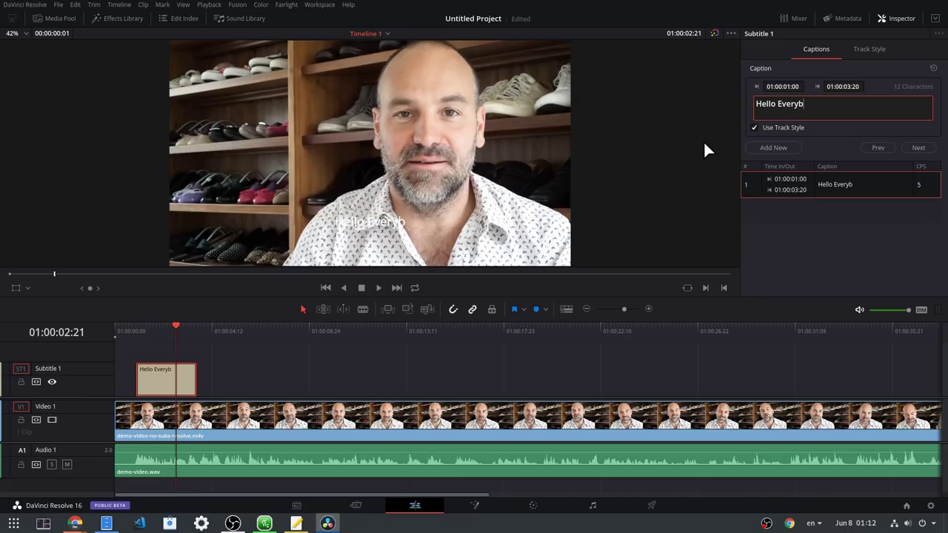
type("ody!")
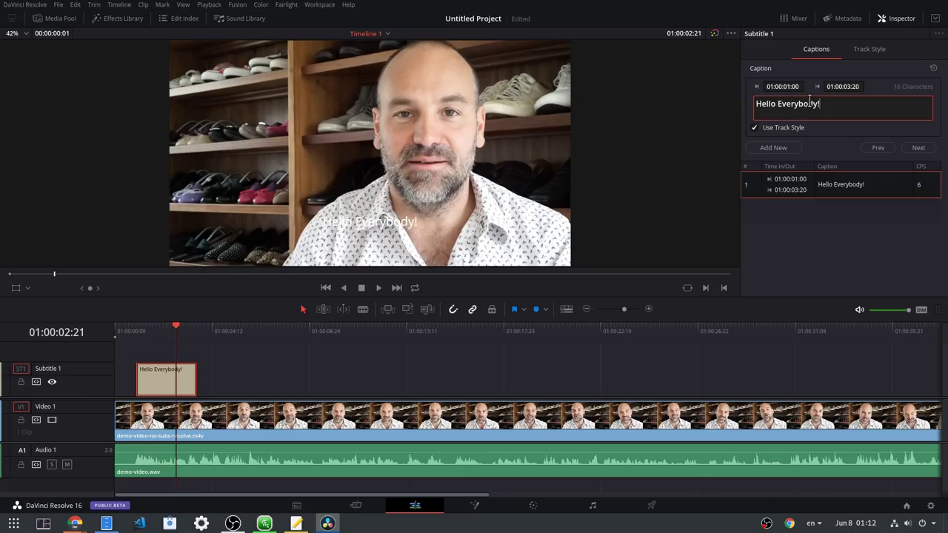
left_click(877, 46)
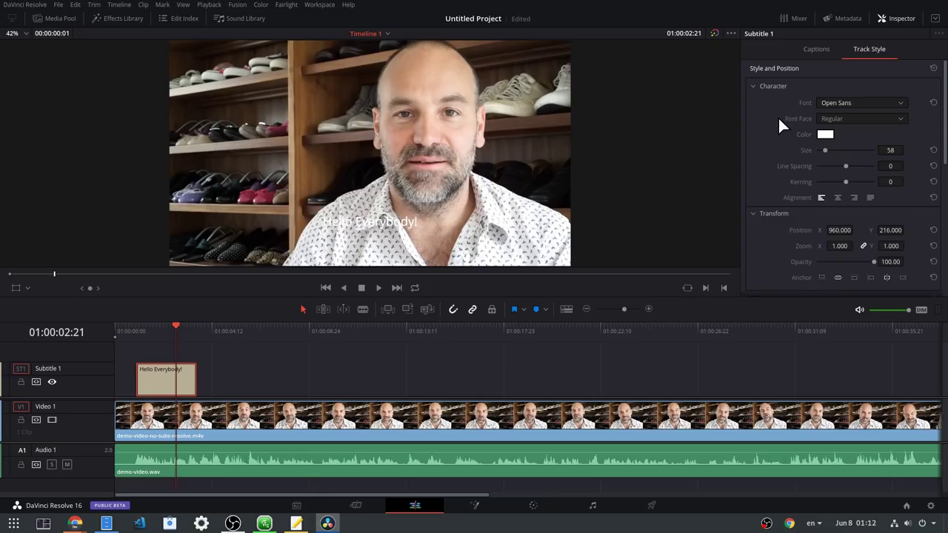
Enable a caption background (width 0.817, height 0.275, opacity 61) and set character size 84
scroll(765, 120, "down", 5)
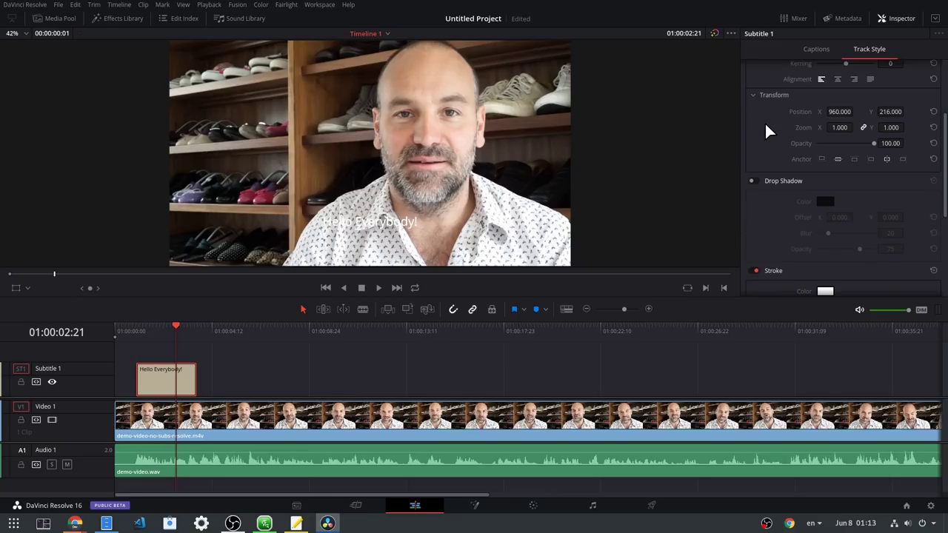
scroll(767, 126, "down", 5)
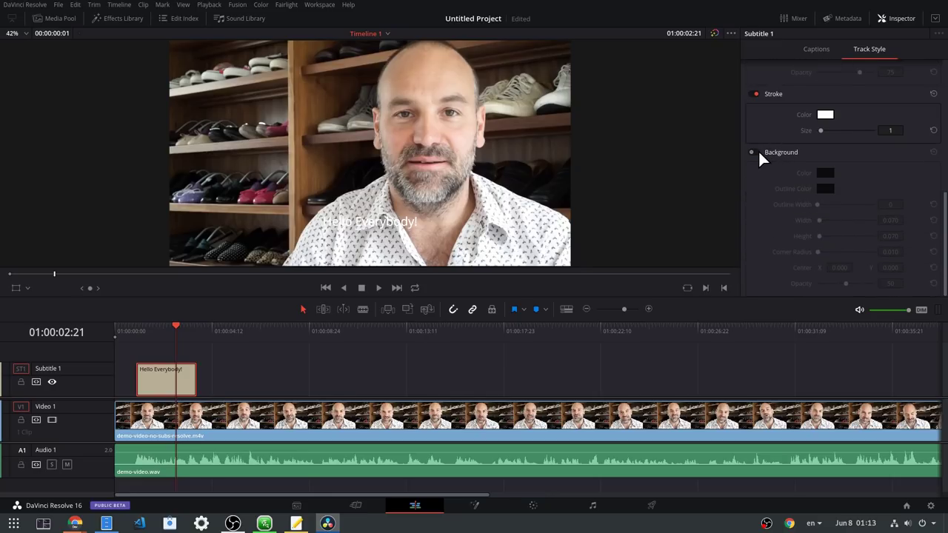
left_click(755, 152)
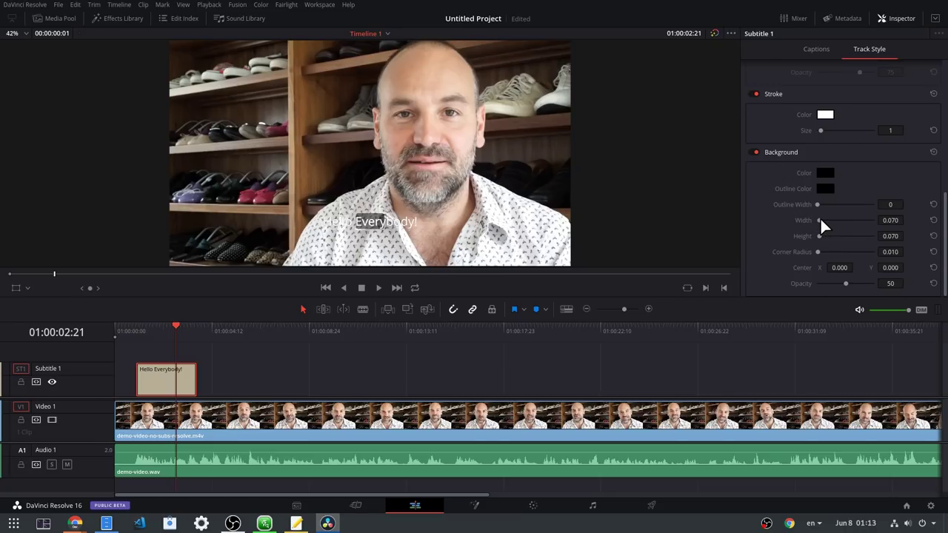
mouse_move(820, 220)
left_mouse_down()
mouse_move(840, 222)
mouse_move(824, 234)
left_mouse_up()
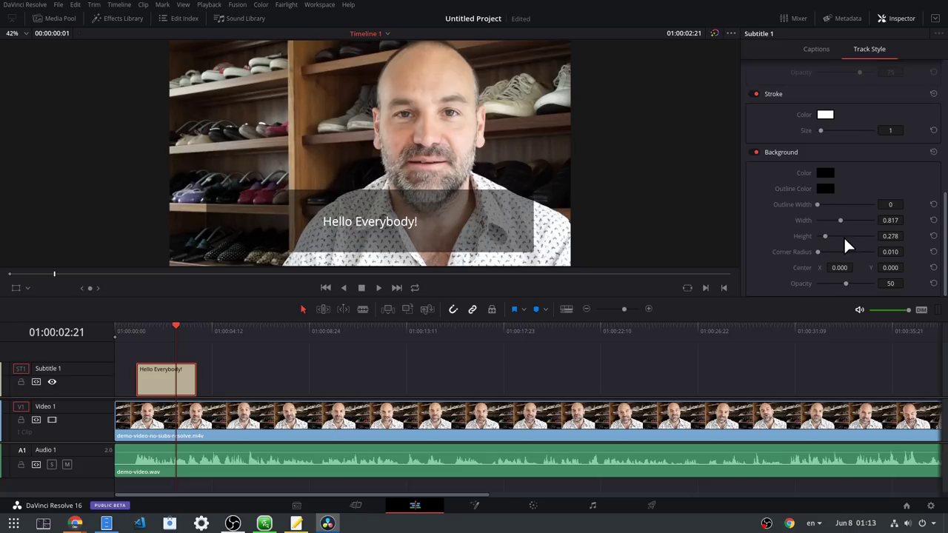
left_click_drag(847, 284, 857, 285)
scroll(869, 220, "up", 3)
scroll(869, 216, "up", 5)
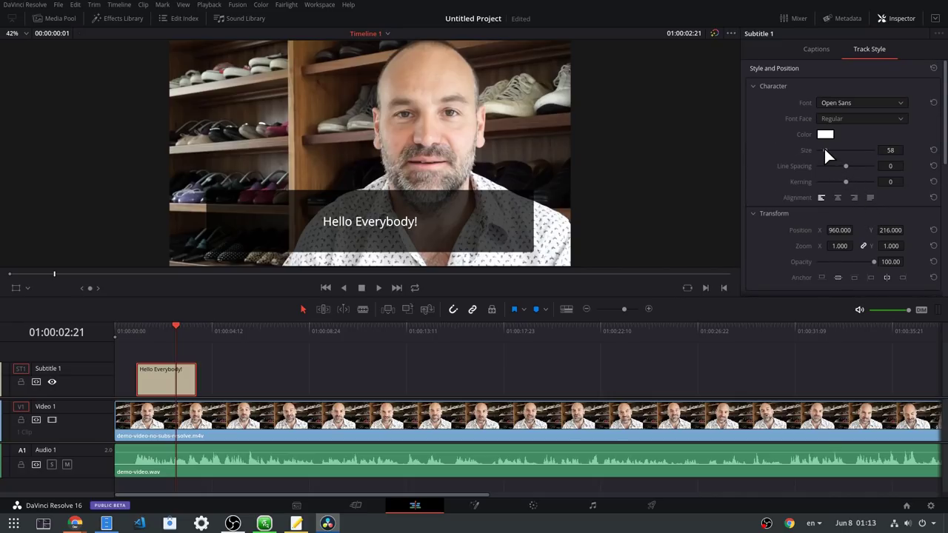
left_click_drag(824, 149, 829, 150)
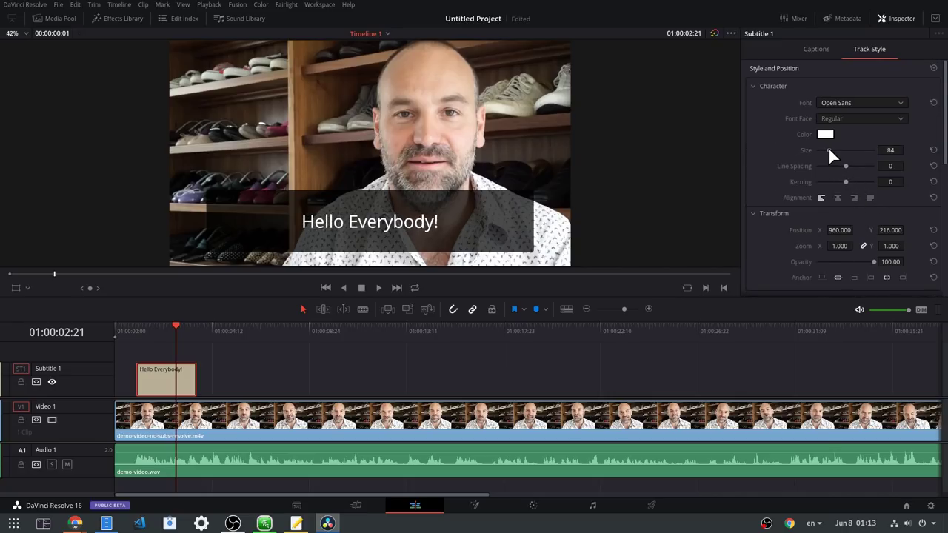
Add a second subtitle clip reading 'Im mark!' / 'Founder and Supreme Leader!'
left_click(816, 50)
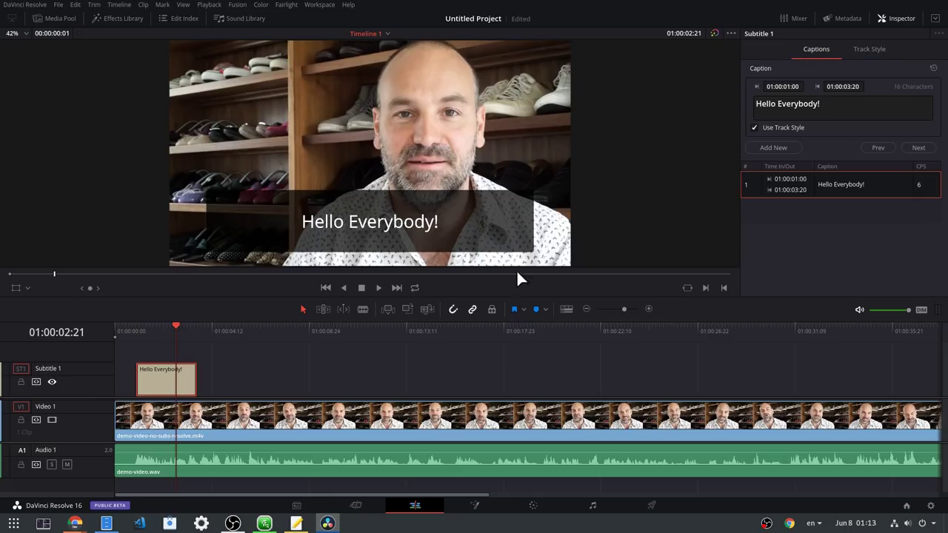
left_click_drag(178, 380, 292, 388)
left_click(233, 330)
left_click(257, 328)
triple_click(859, 112)
type("Im ma")
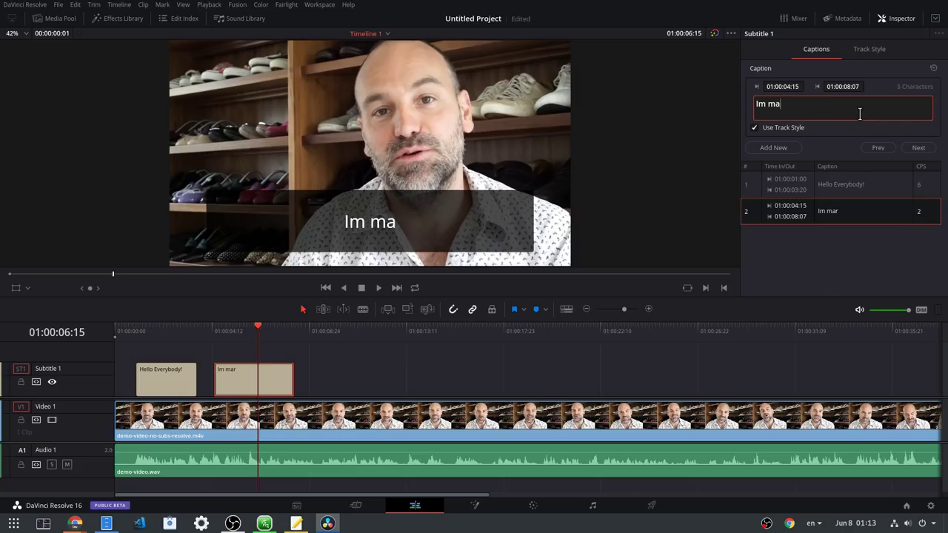
type("rk!")
key("Return")
type("Founder and Supreme Lea")
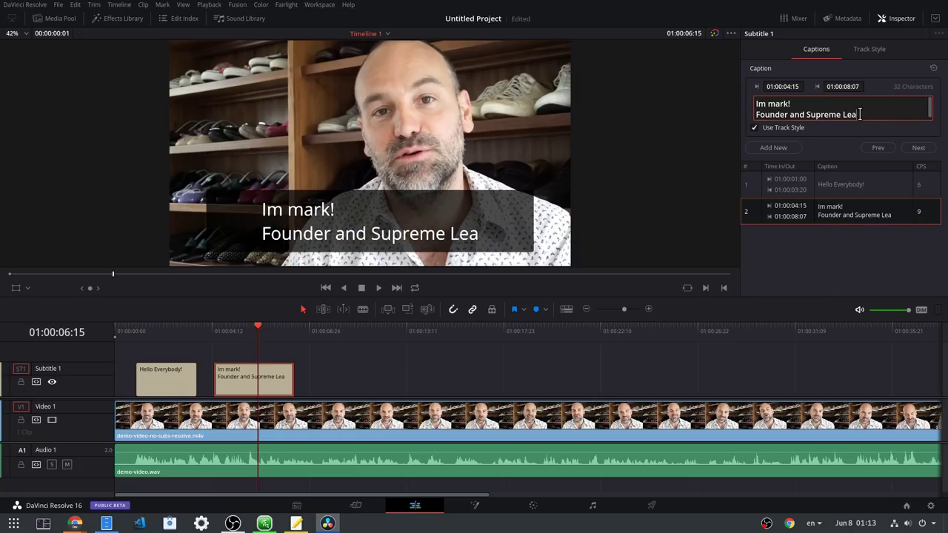
type("der!")
Add a third caption 01:00:09:07–01:00:15:04: 'im shutting down Ubuntu' / 'and snap! (thanks god!)'
left_click_drag(248, 376, 442, 378)
left_click(380, 329)
left_click(877, 115)
key("ctrl+a")
type("im shutting down Ubuntu")
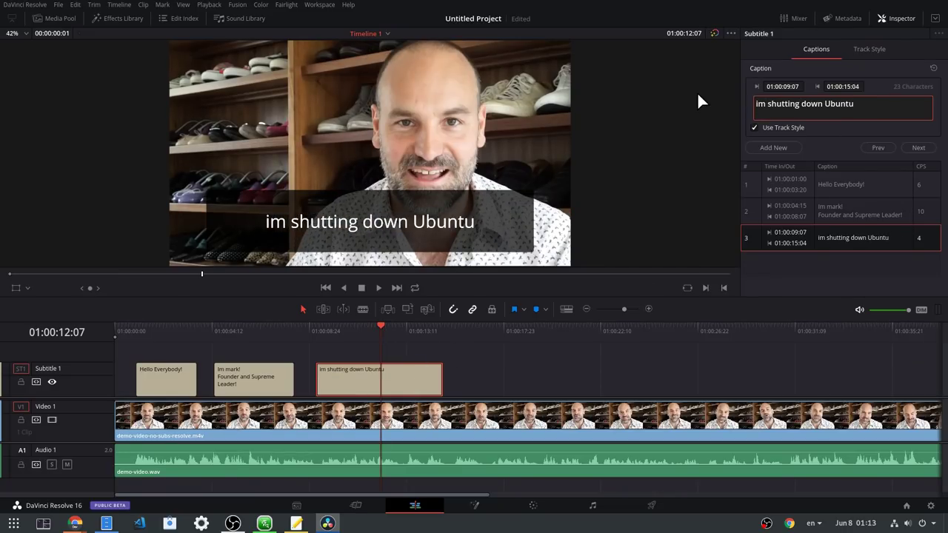
key("Return")
type("and sna")
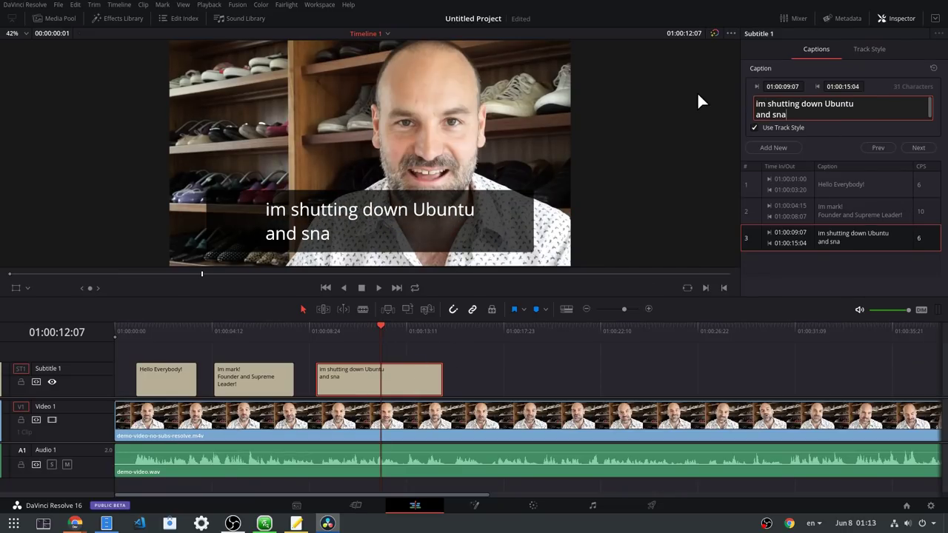
type("p! (thanks god!)")
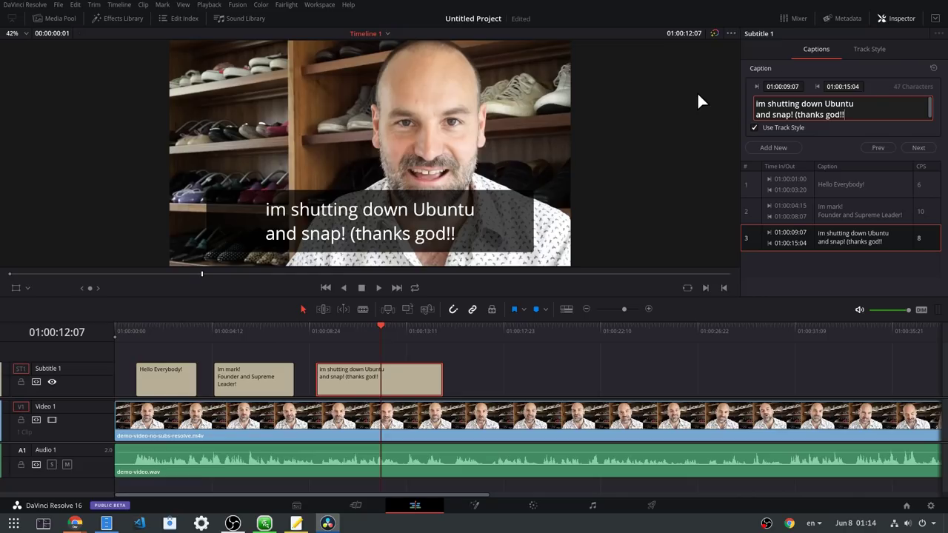
Step through the three captions in the caption list, ending on 'Hello Everybody!'
left_click(824, 211)
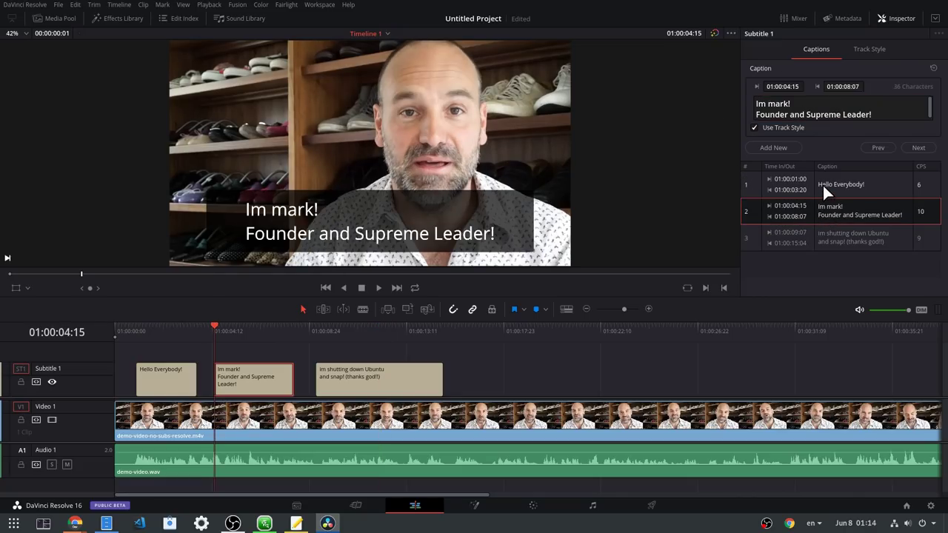
left_click(823, 182)
left_click(821, 208)
left_click(825, 233)
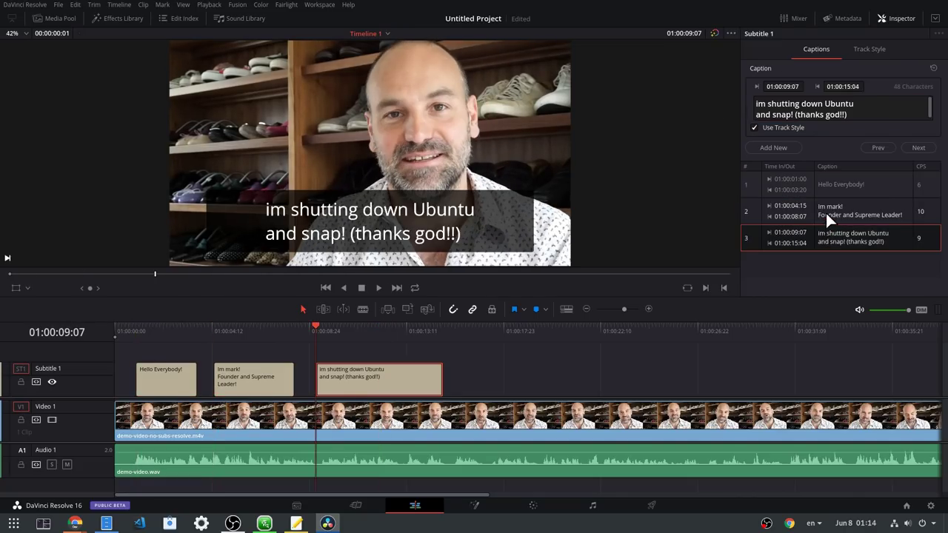
left_click(825, 207)
left_click(827, 185)
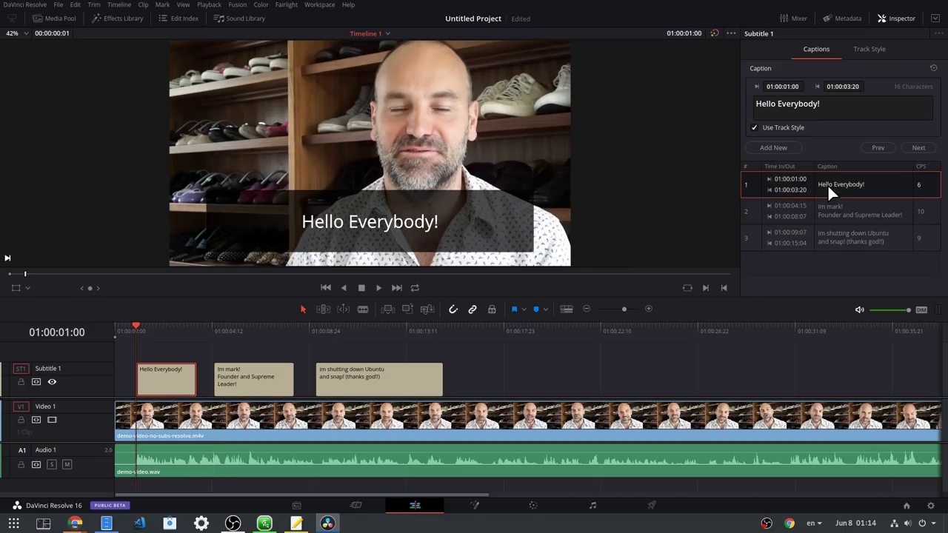
Delete the original video clip from the Video 1 track
left_click(522, 381)
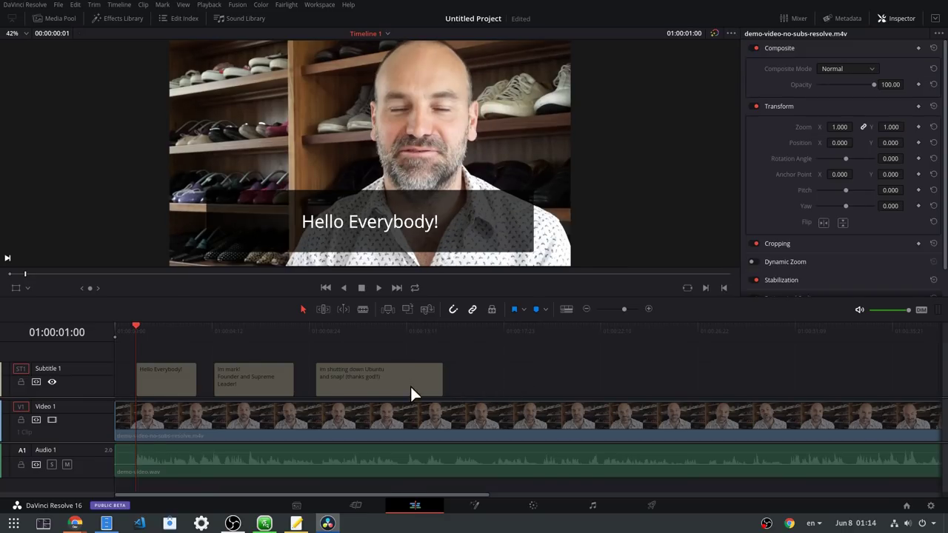
left_click(349, 425)
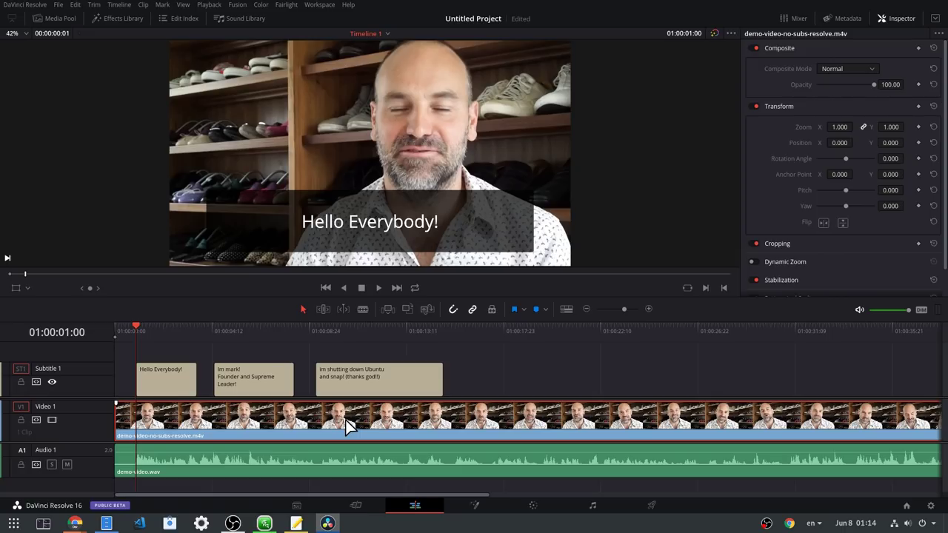
key("Delete")
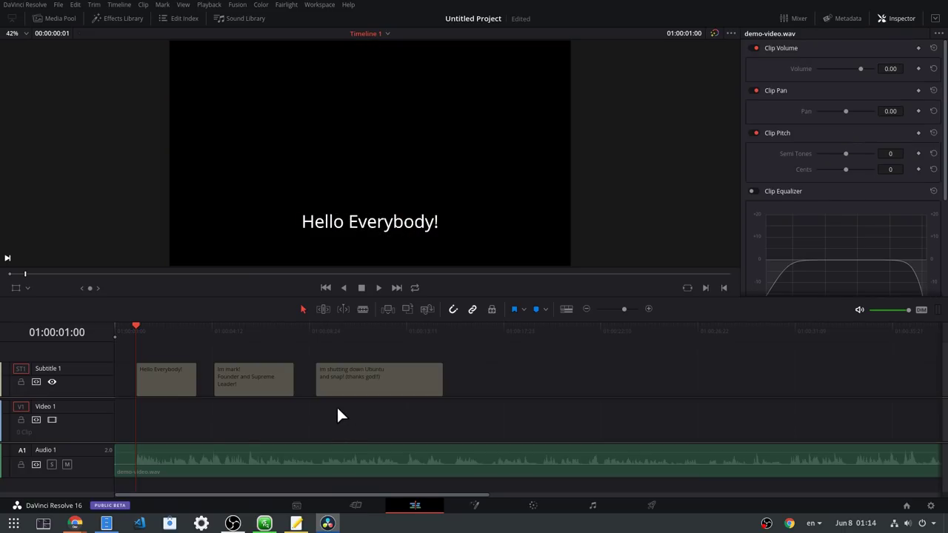
Place a Solid Color generator on Video 1 and stretch it to the audio's end
left_click(120, 18)
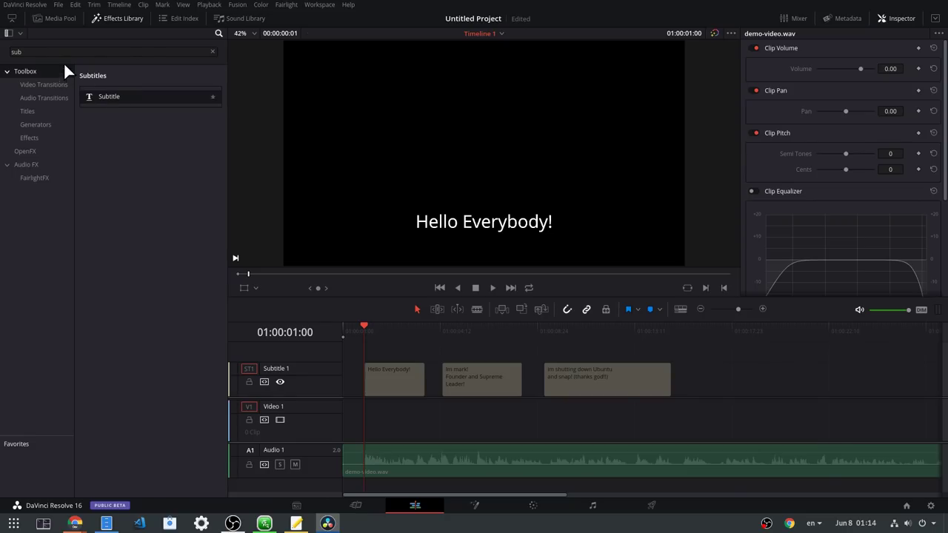
left_click(10, 51)
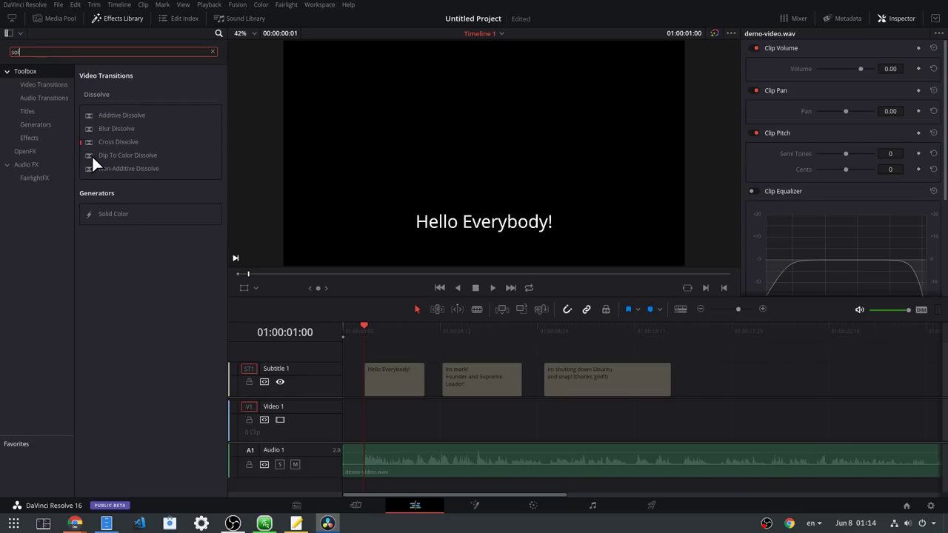
type("i")
left_click_drag(122, 96, 370, 434)
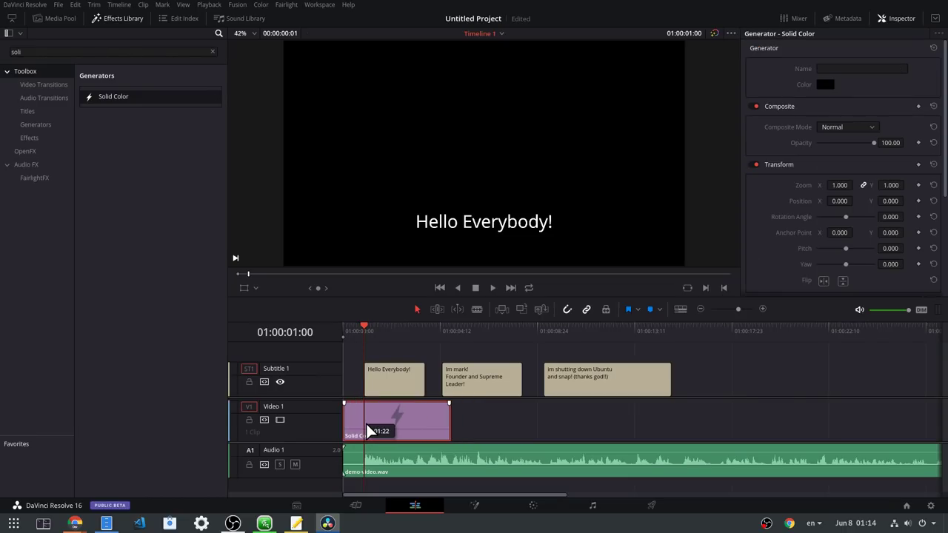
scroll(466, 431, "down", 3)
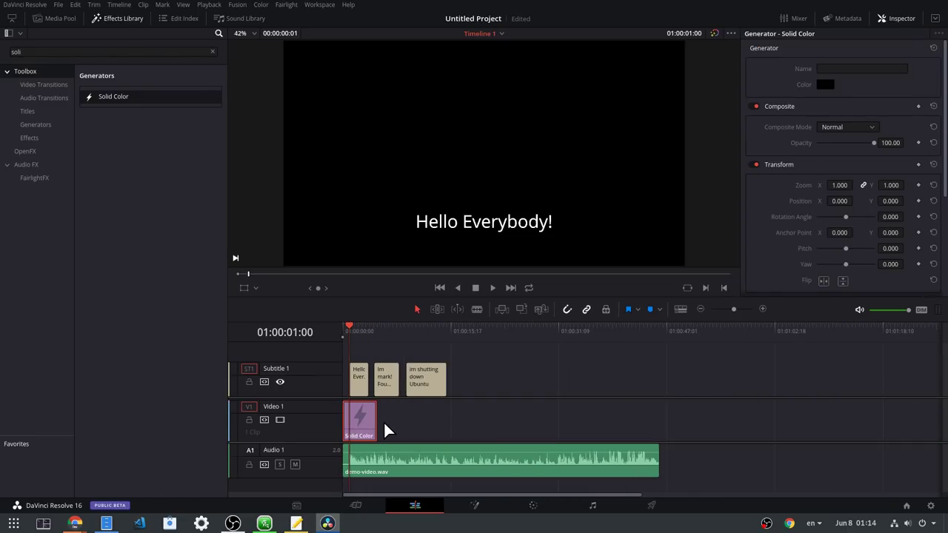
left_click_drag(376, 423, 667, 438)
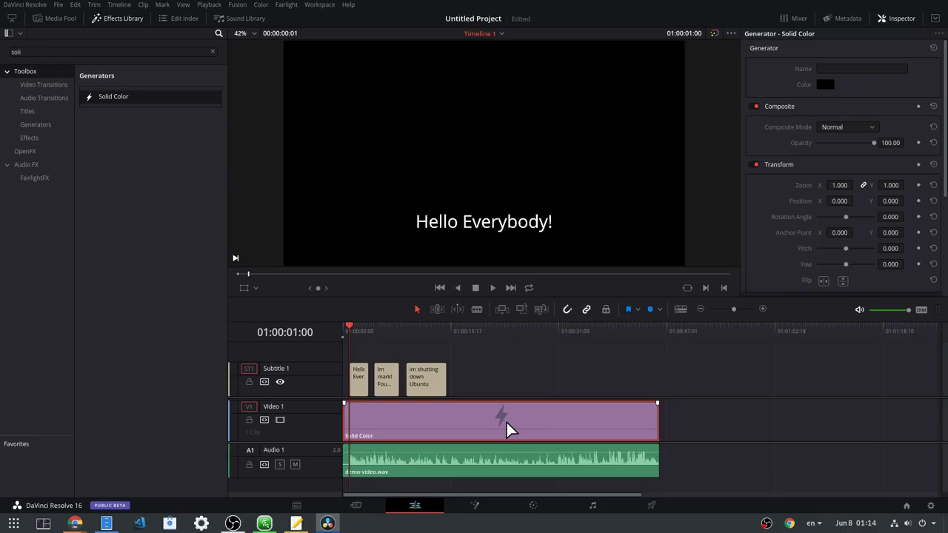
Convert the Solid Color clip into Compound Clip 1 and close the Effects Library
right_click(488, 423)
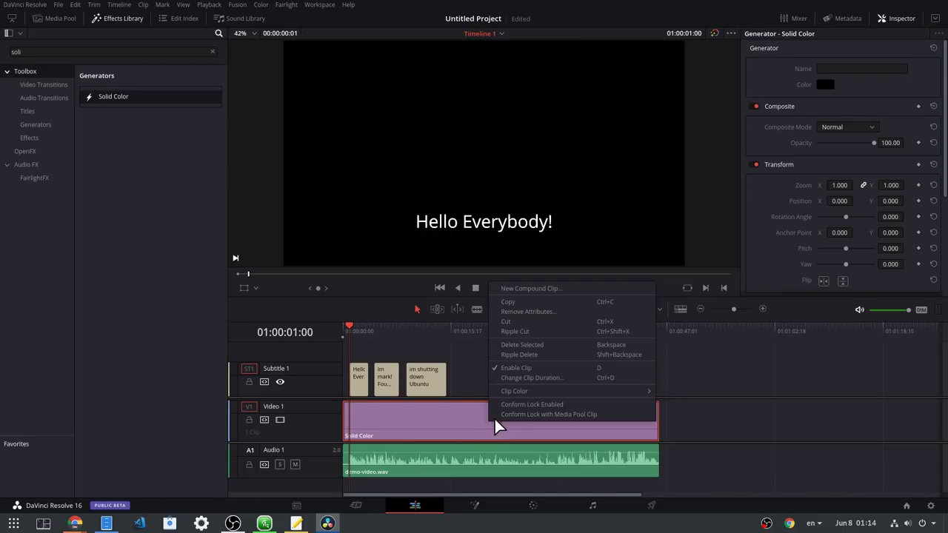
left_click(543, 289)
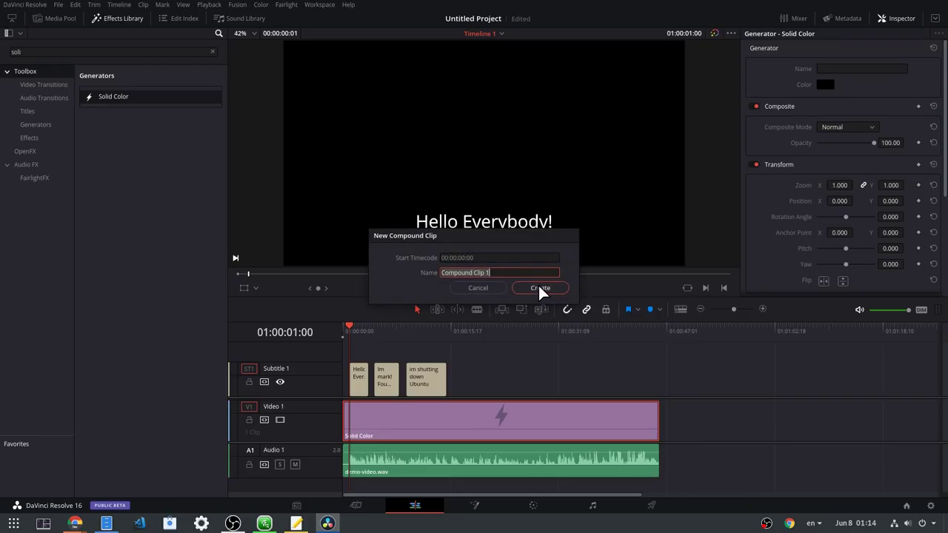
left_click(540, 289)
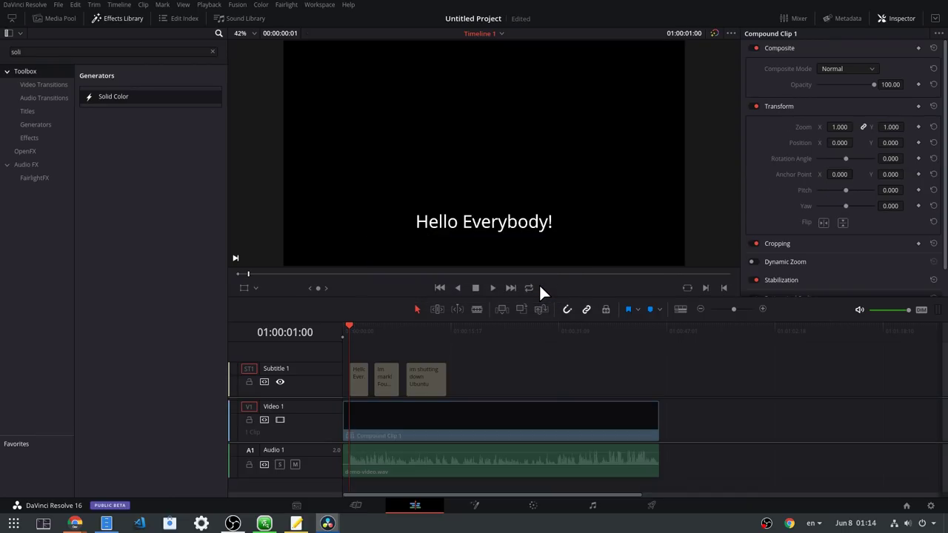
left_click(432, 329)
left_click(123, 20)
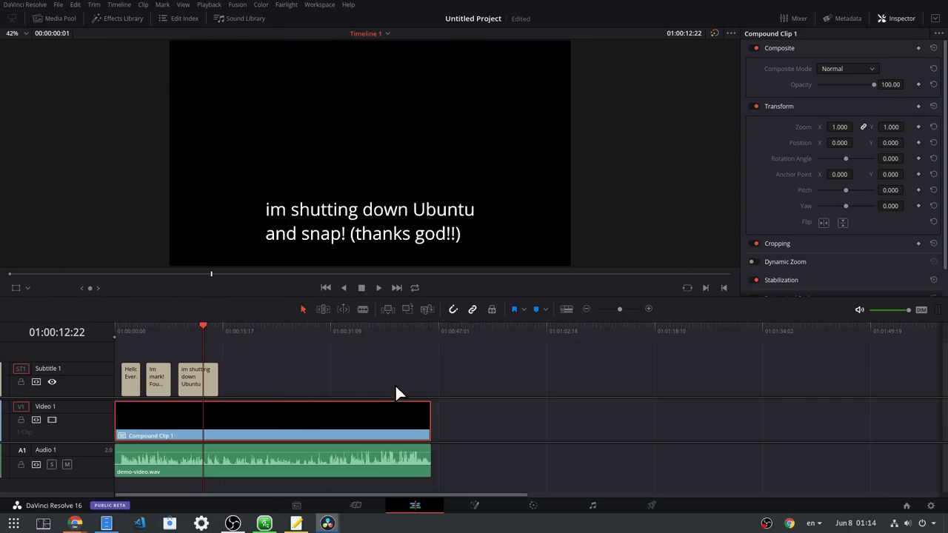
On the Deliver page, name the render 'Subs!' and set its location to the Davinci folder
left_click(652, 506)
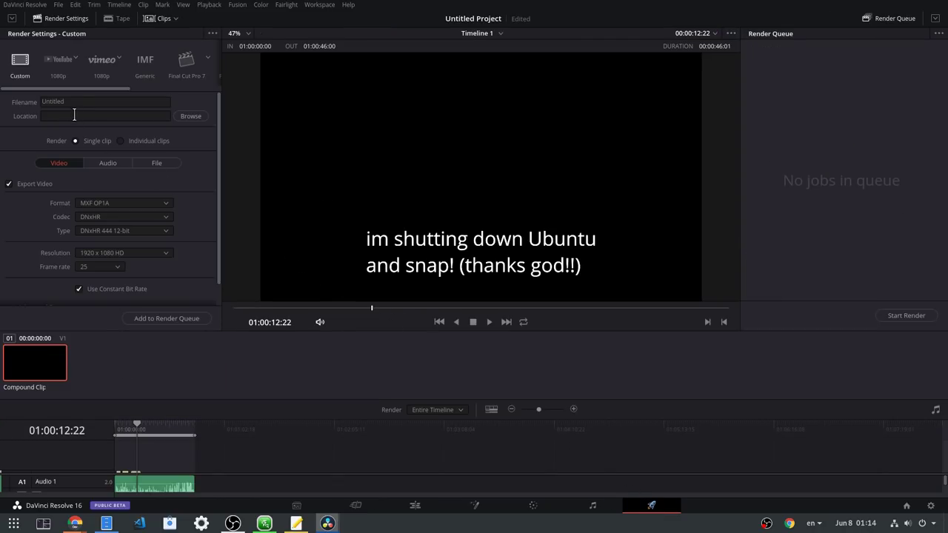
left_click(77, 103)
type("Subs!")
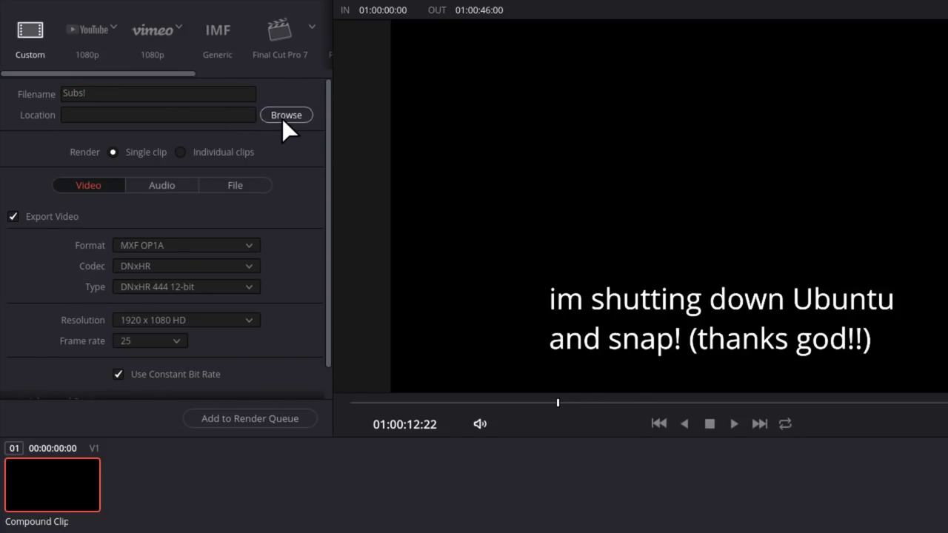
left_click(283, 118)
left_click(592, 160)
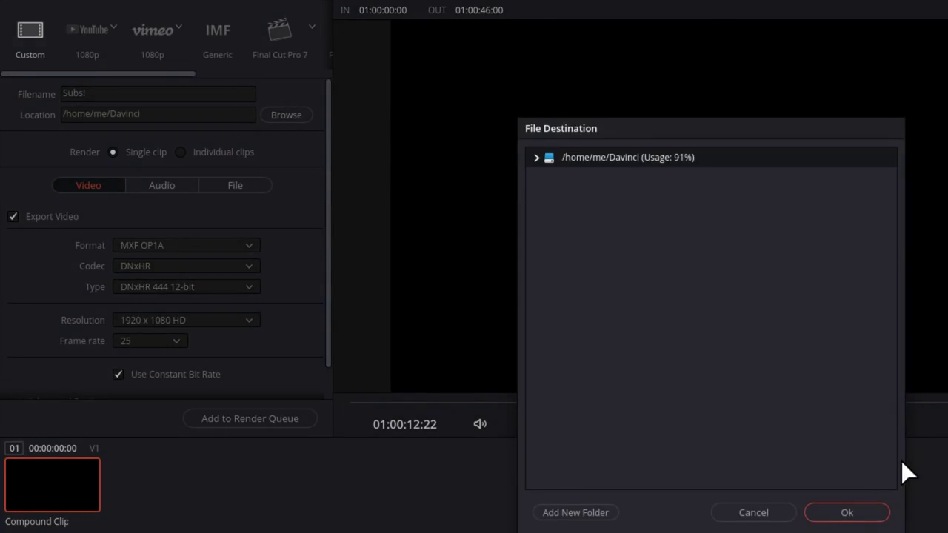
left_click(858, 517)
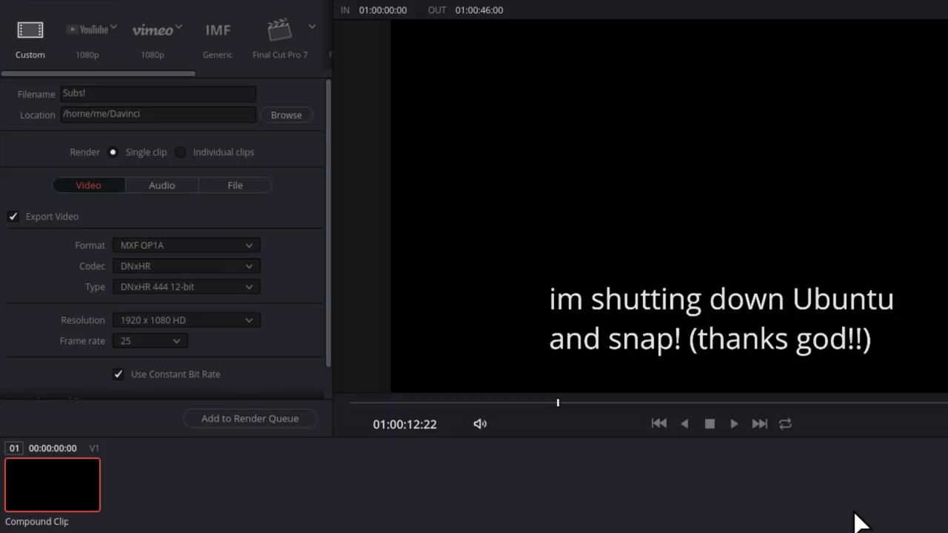
Set the render format to QuickTime, codec MPEG, and quality Low
left_click(250, 249)
scroll(215, 333, "down", 1)
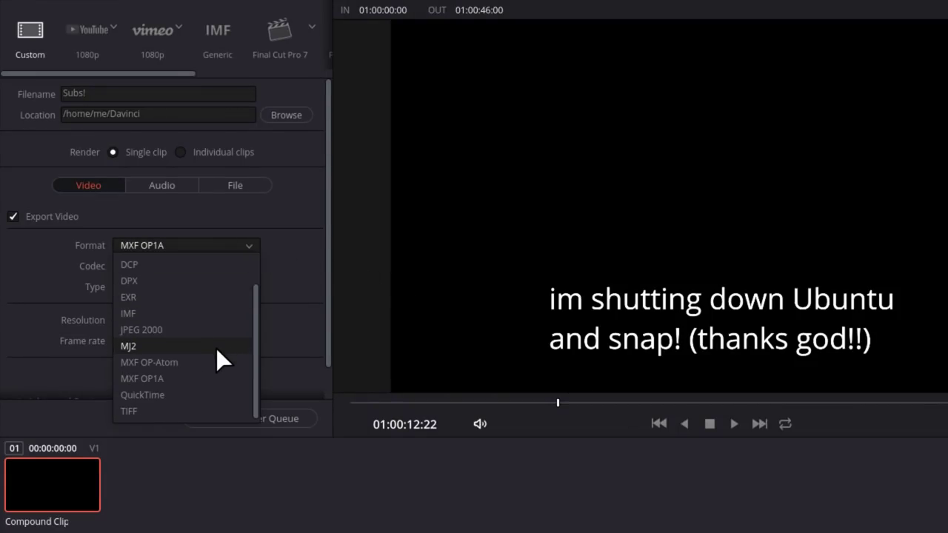
left_click(170, 395)
left_click(249, 265)
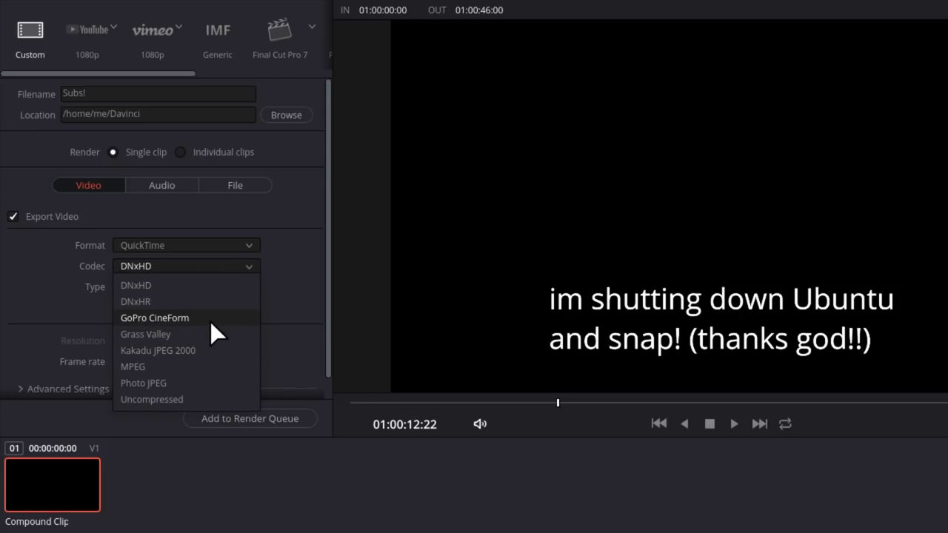
left_click(189, 361)
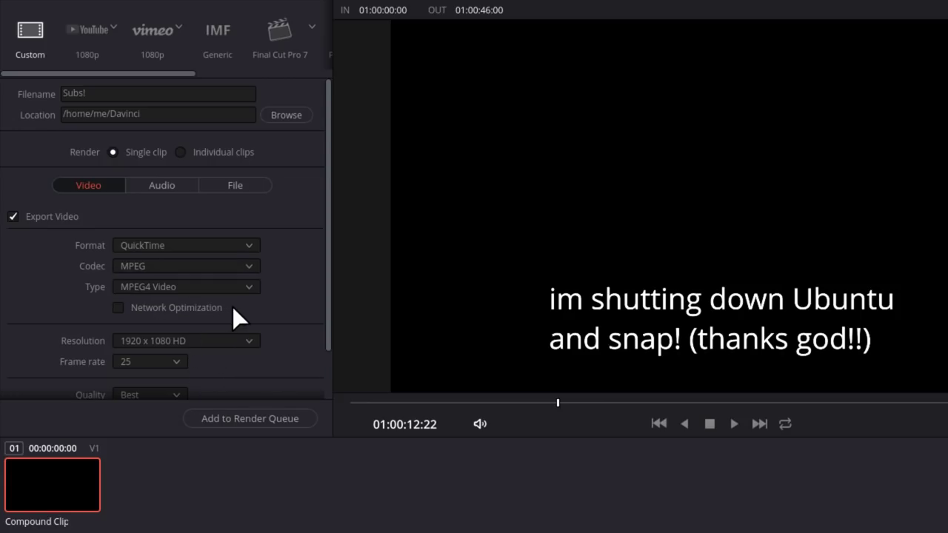
scroll(273, 309, "down", 2)
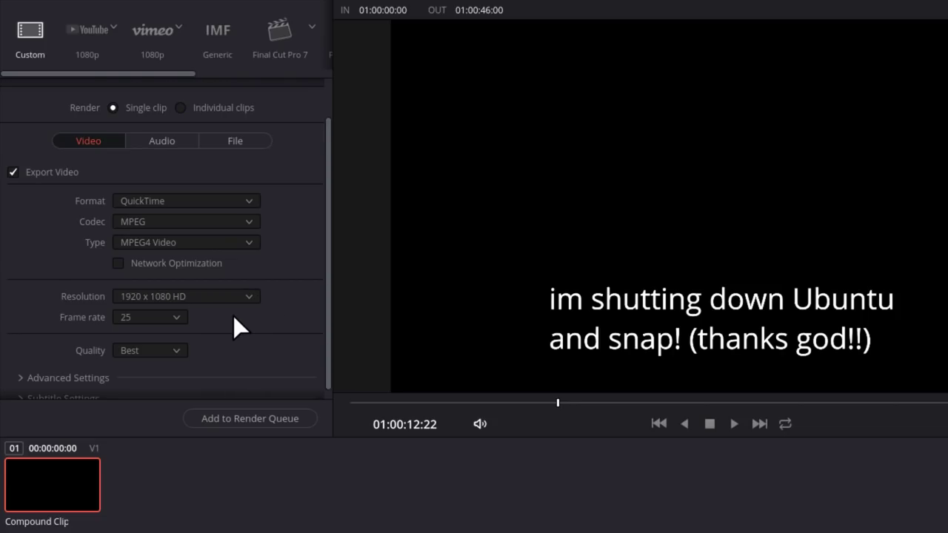
scroll(235, 318, "down", 1)
left_click(180, 342)
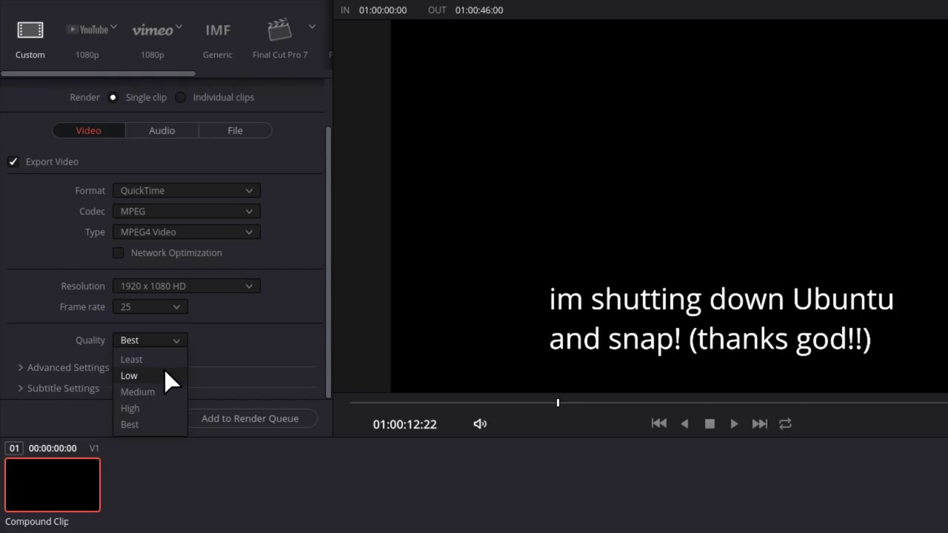
left_click(165, 374)
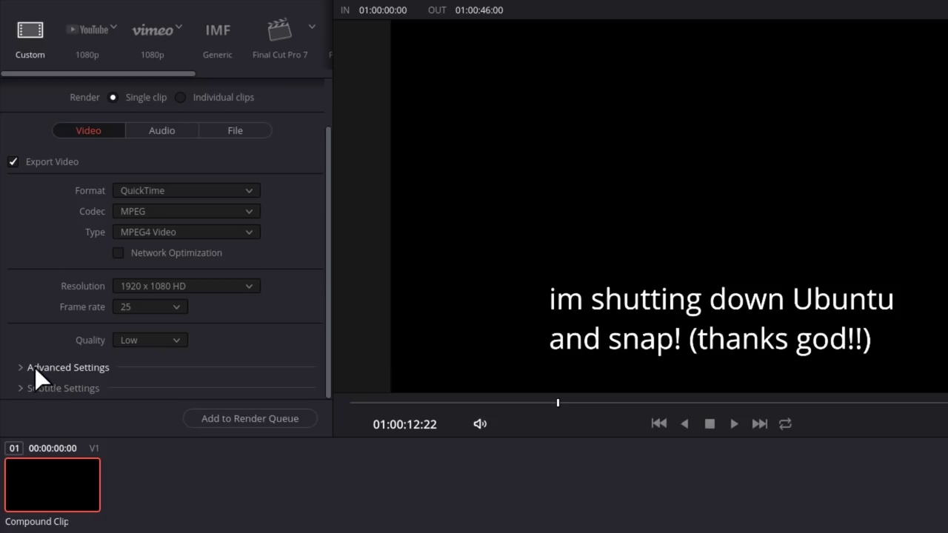
Enable subtitle export of the Subtitle 1 track as a separate SRT file
left_click(23, 386)
scroll(222, 326, "down", 5)
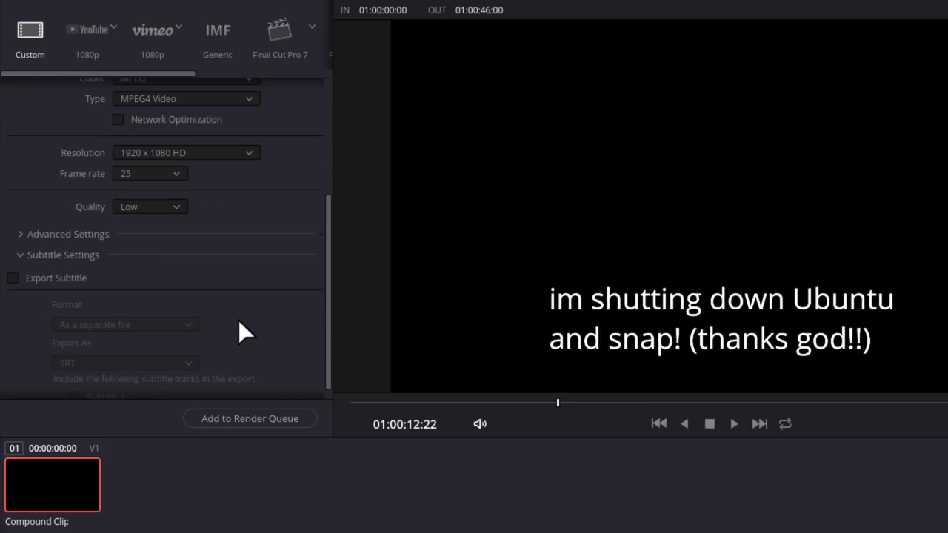
scroll(235, 332, "down", 1)
left_click(13, 264)
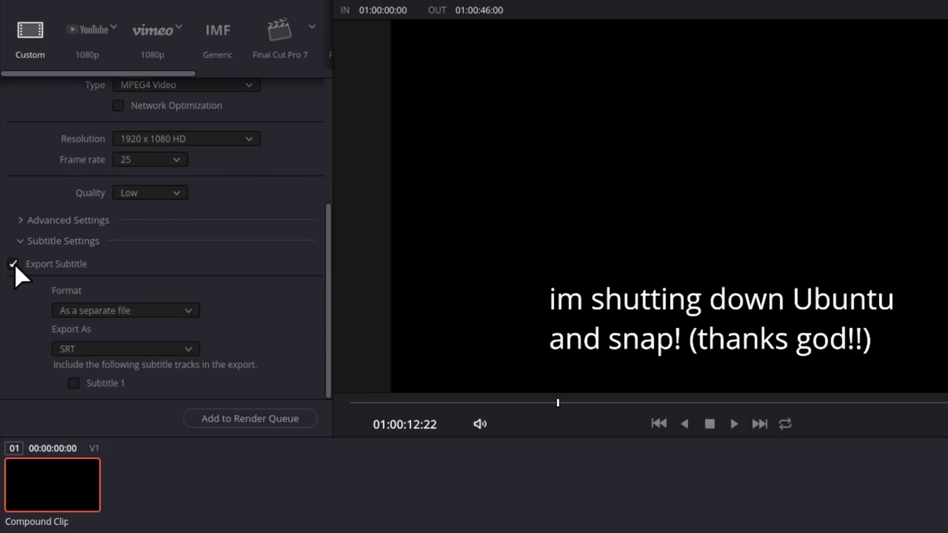
left_click(139, 311)
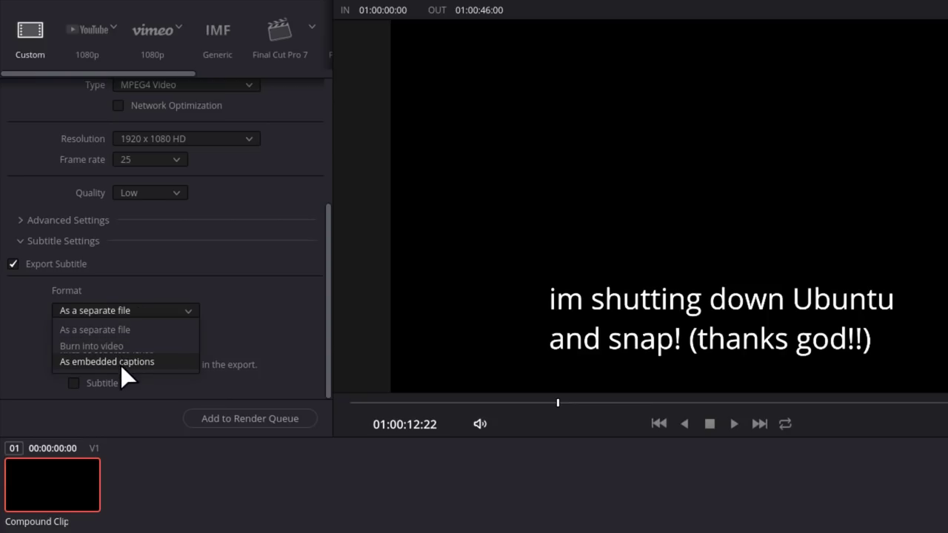
left_click(108, 330)
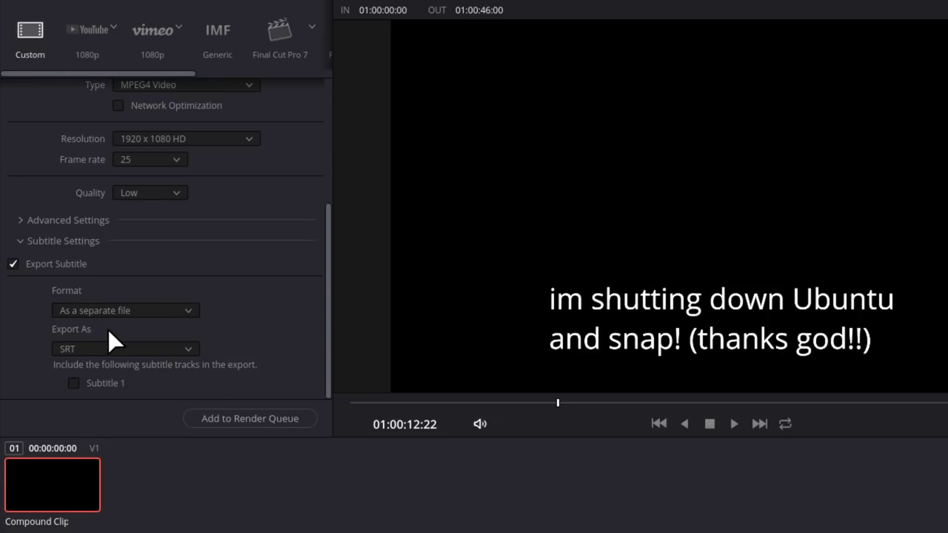
left_click(118, 345)
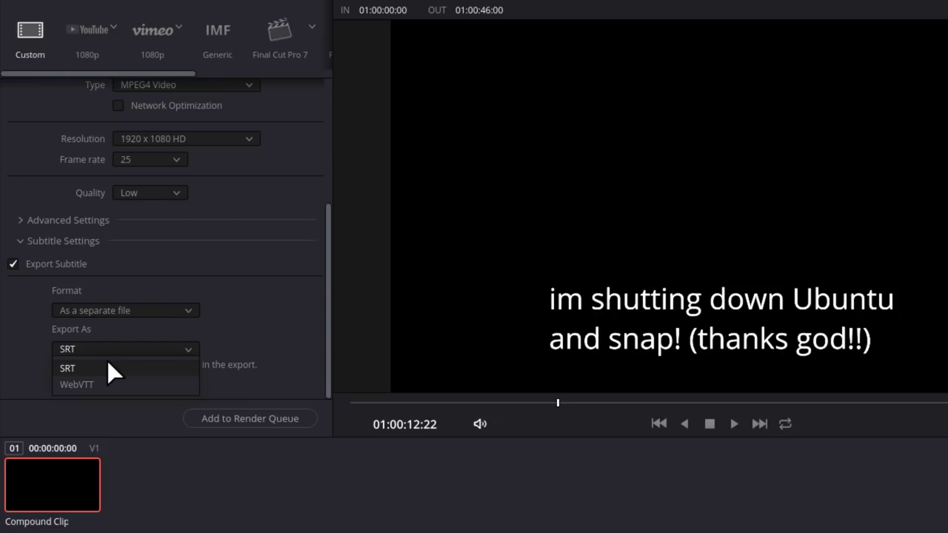
left_click(107, 361)
left_click(74, 383)
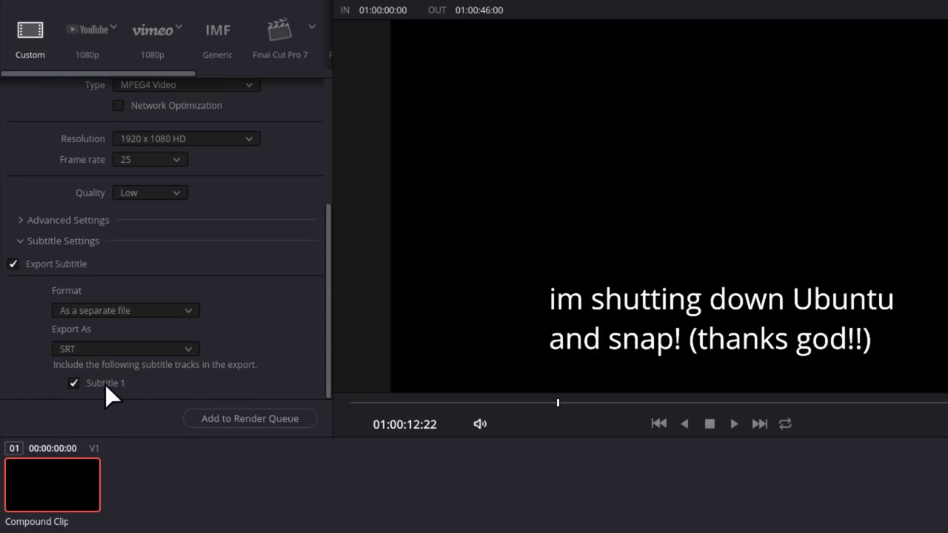
Add the job to the Render Queue and render Subs!.mov
left_click(243, 421)
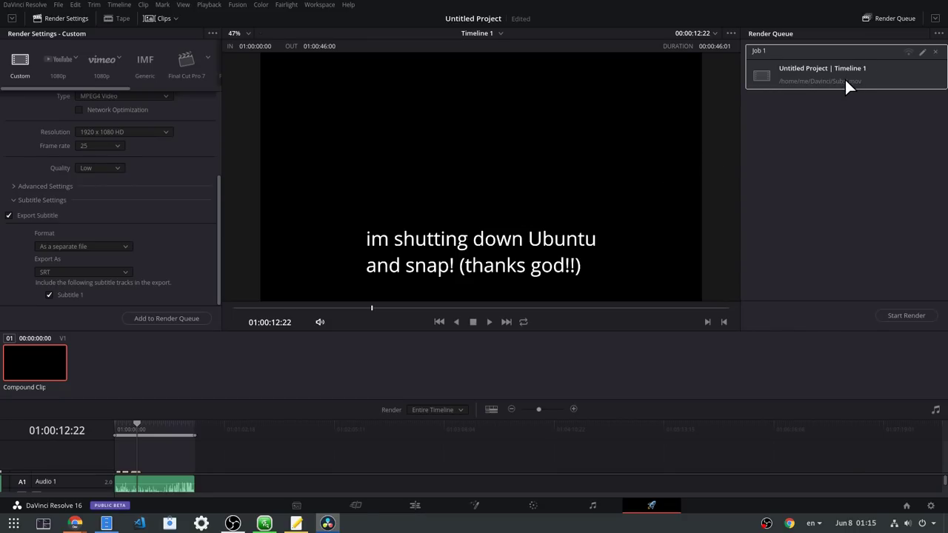
scroll(194, 168, "up", 2)
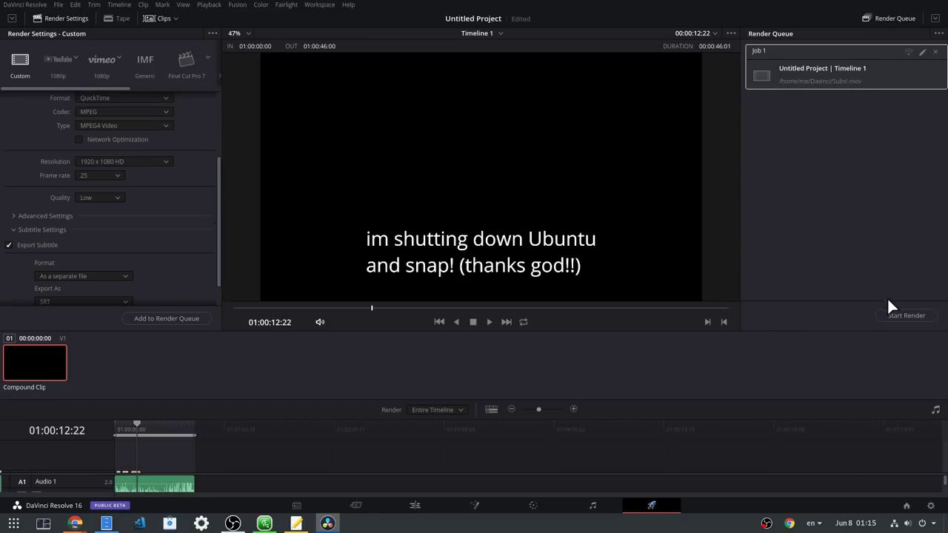
left_click(906, 316)
Open a new Files window and go into the Davinci folder
middle_click(104, 525)
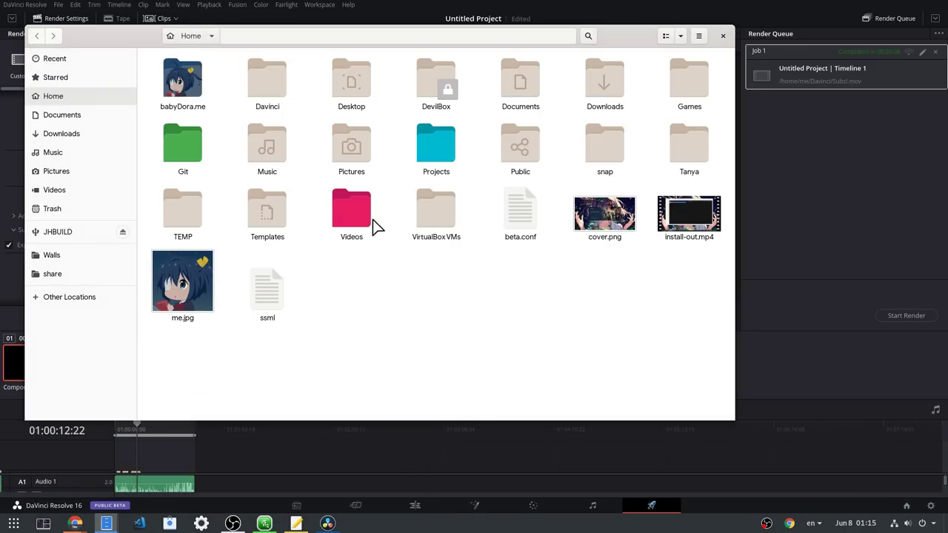
left_click(282, 97)
double_click(282, 100)
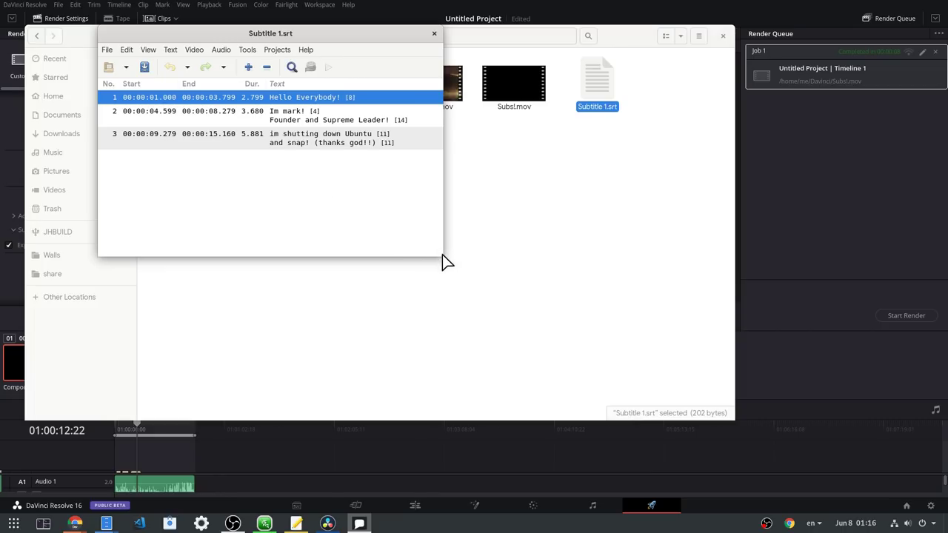
Enlarge the Gaupol window and check each of the three subtitles' start and end times
left_click_drag(440, 255, 670, 348)
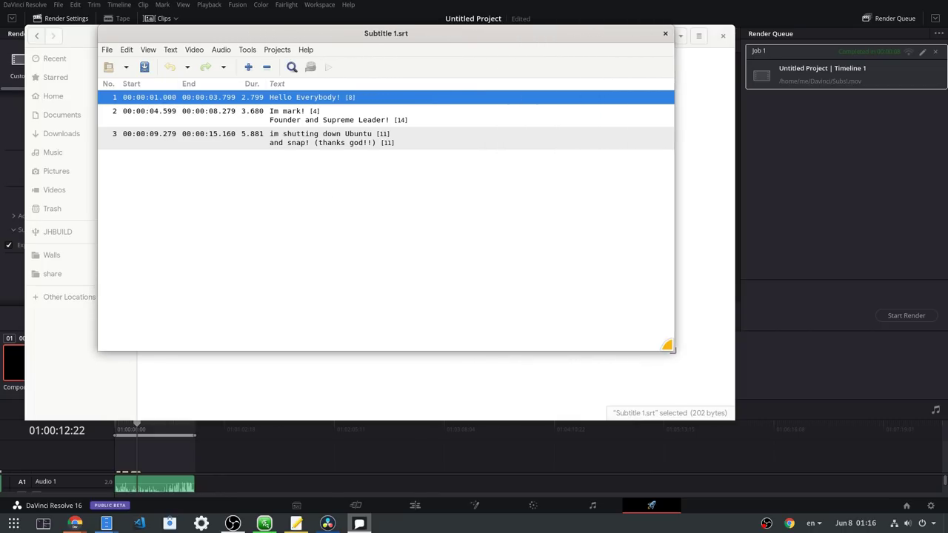
left_click(290, 117)
left_click(298, 133)
left_click(296, 112)
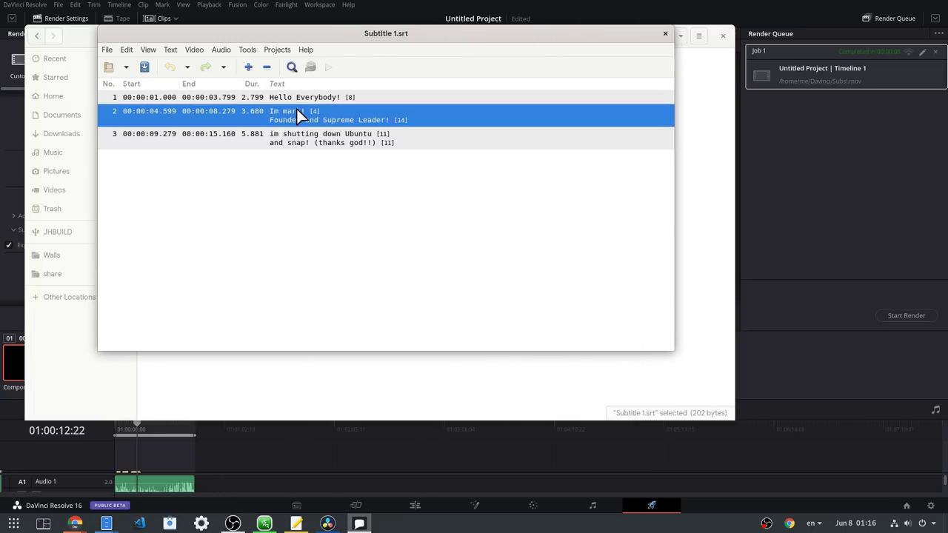
left_click(308, 98)
left_click(310, 118)
left_click(315, 148)
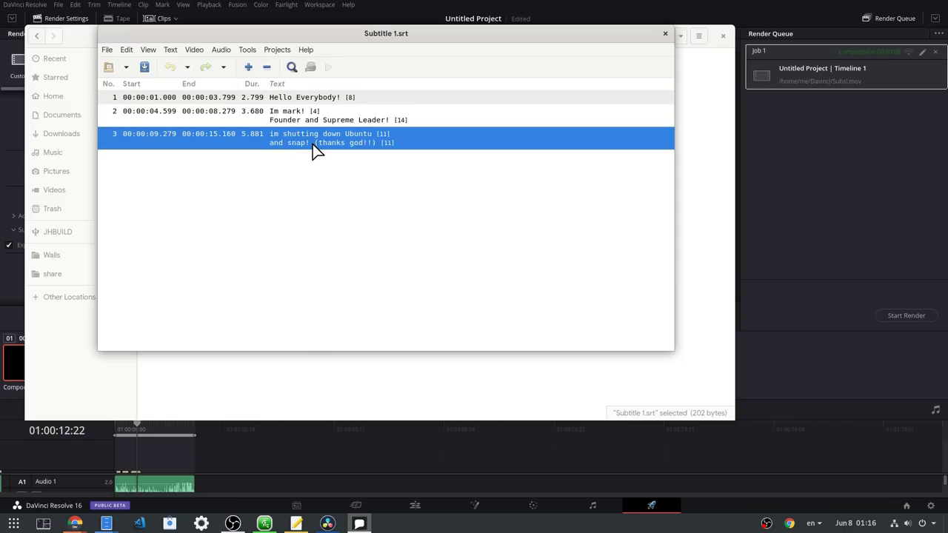
Close Gaupol and open Subtitle 1.srt with Text Editor via Open With Other Application
left_click(665, 33)
right_click(604, 75)
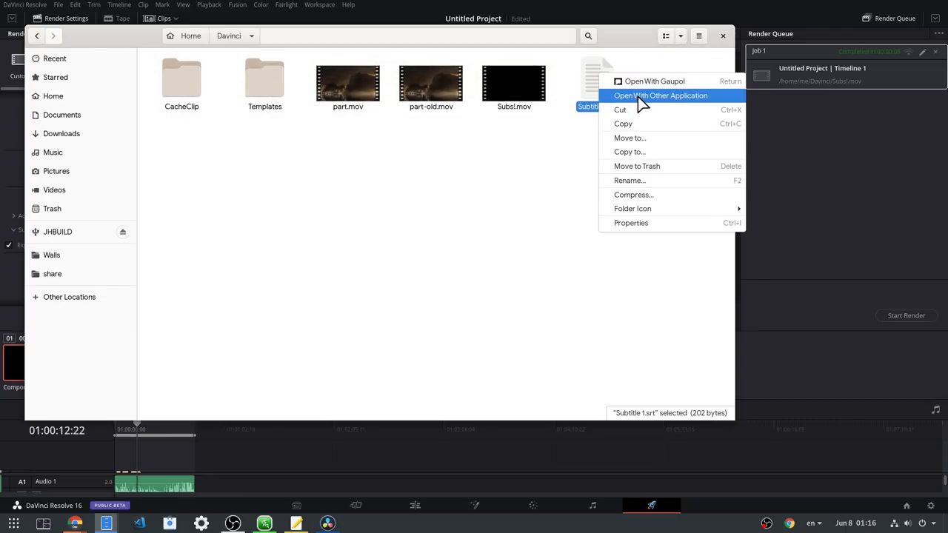
left_click(638, 94)
left_click(398, 300)
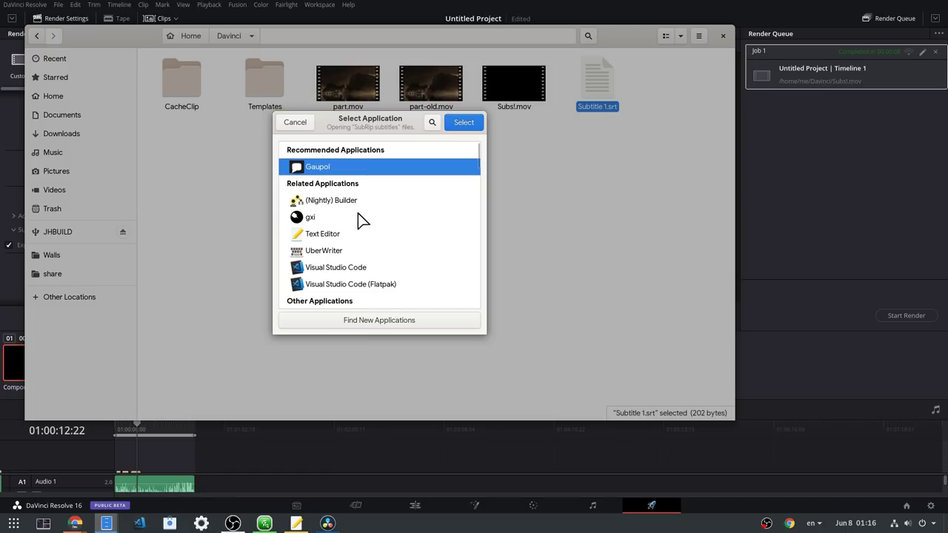
left_click(324, 237)
left_click(464, 123)
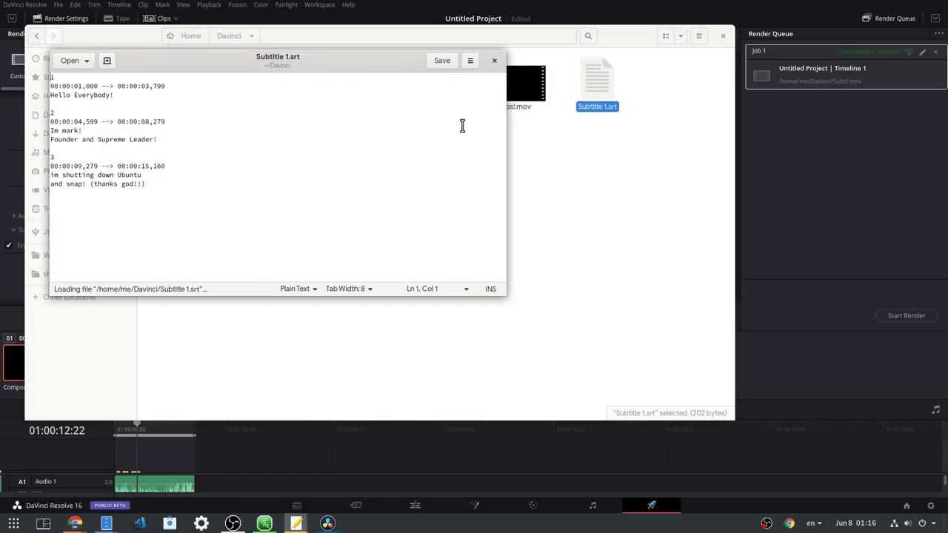
Select the raw SRT text, move the Text Editor window lower, then deselect
left_click_drag(165, 193, 1, 77)
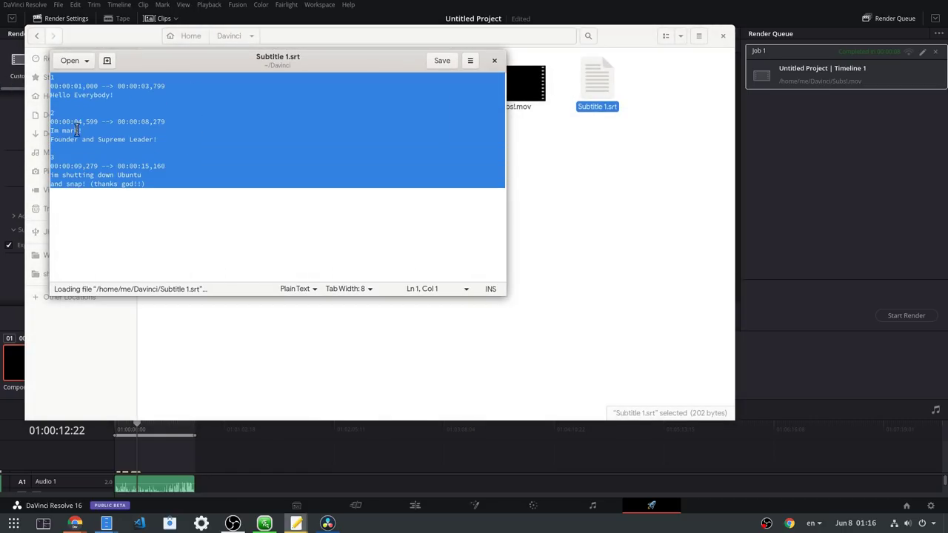
left_click_drag(339, 65, 462, 141)
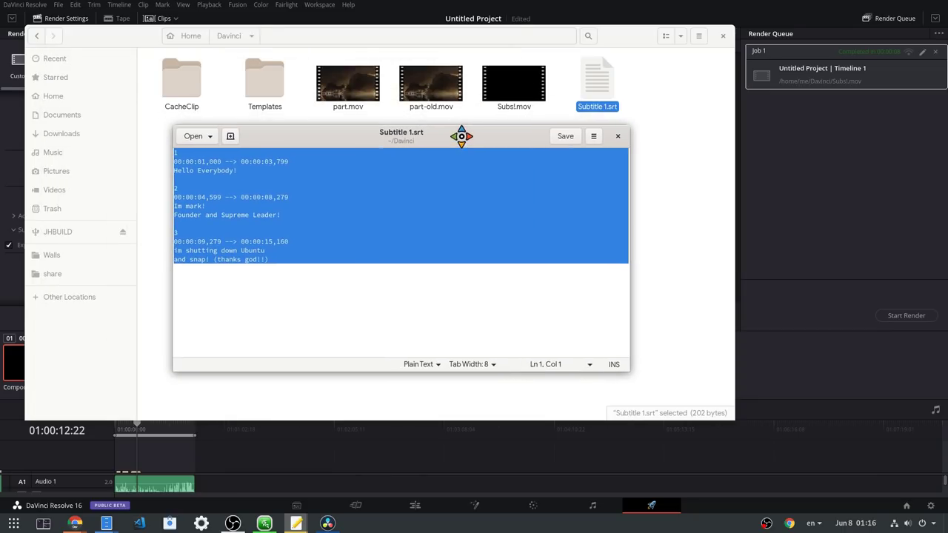
left_click(305, 262)
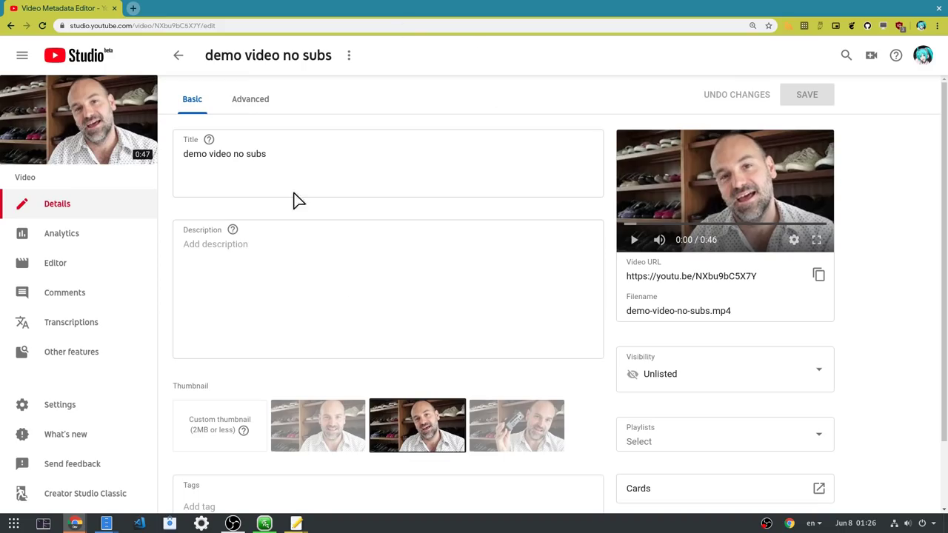
From the video's Advanced settings, start a subtitle upload marked With timing
left_click(250, 106)
scroll(356, 257, "down", 5)
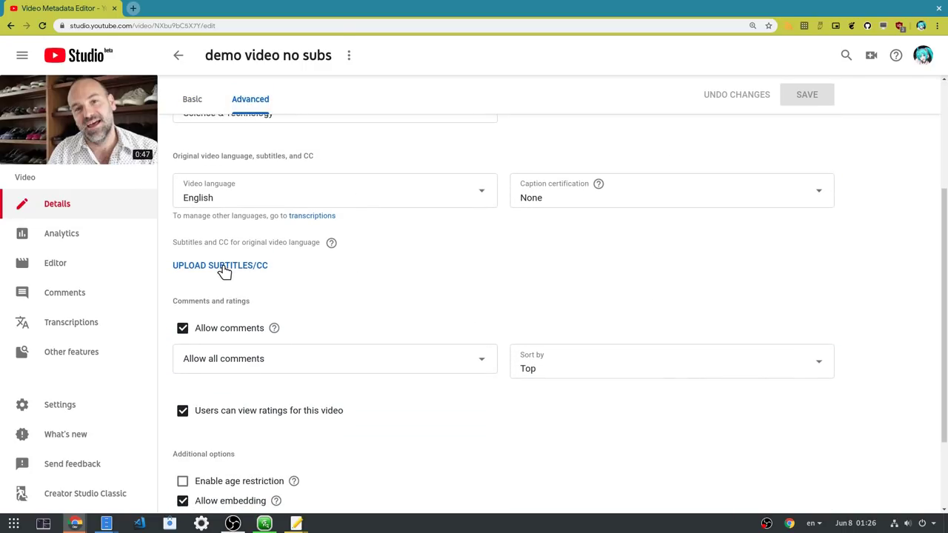
left_click(222, 268)
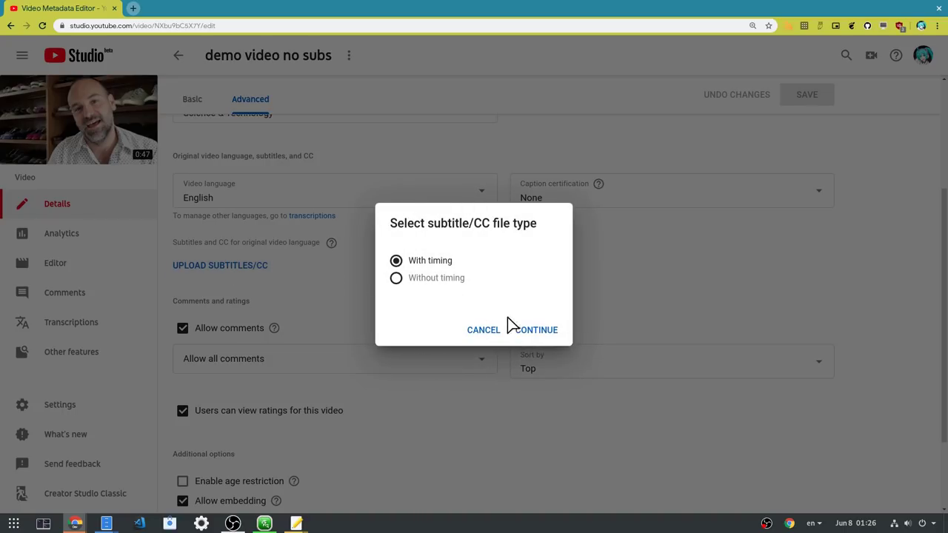
left_click(527, 331)
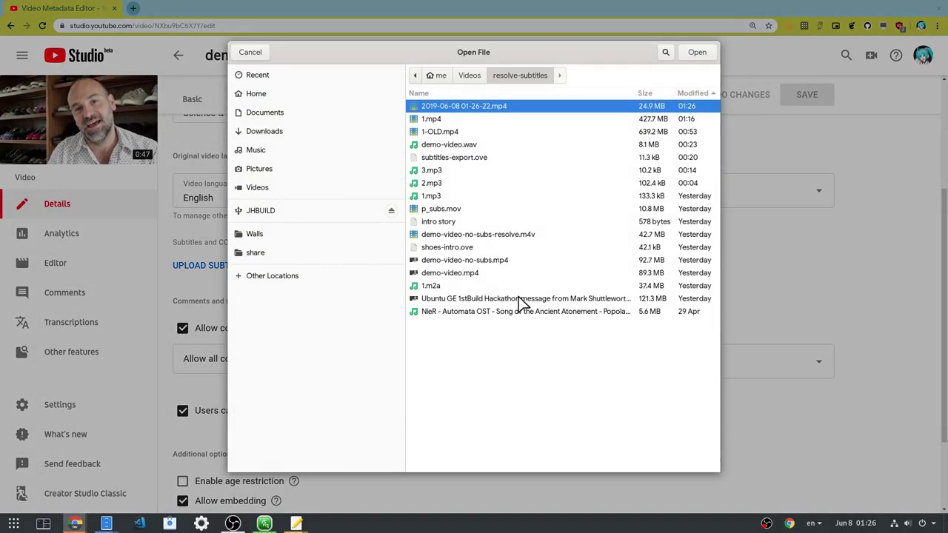
Choose Subtitle 1.srt from the Davinci folder as the uploaded subtitle file
left_click(440, 79)
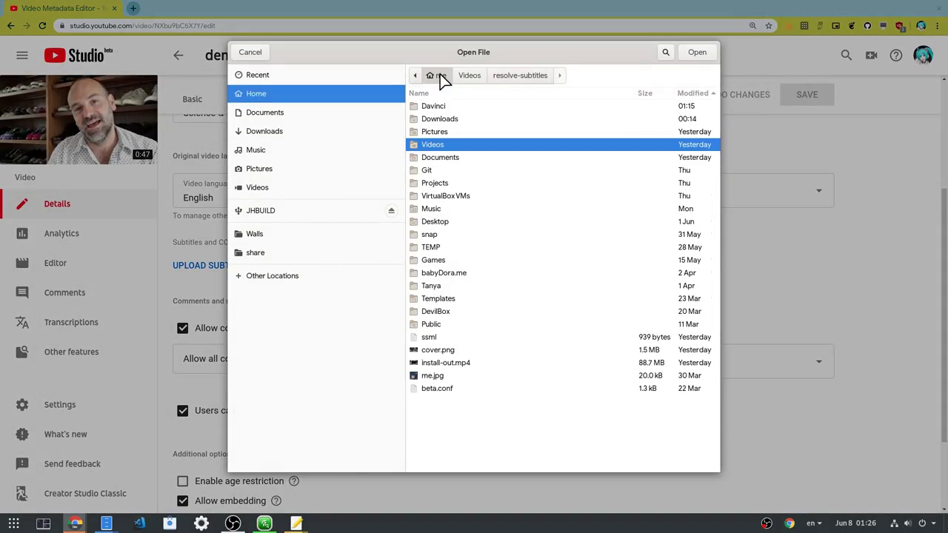
double_click(444, 110)
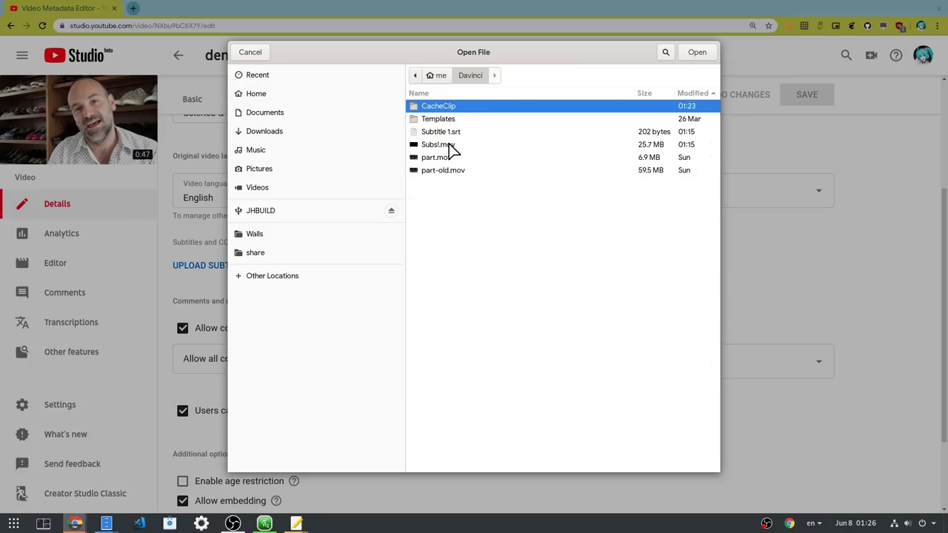
left_click(454, 133)
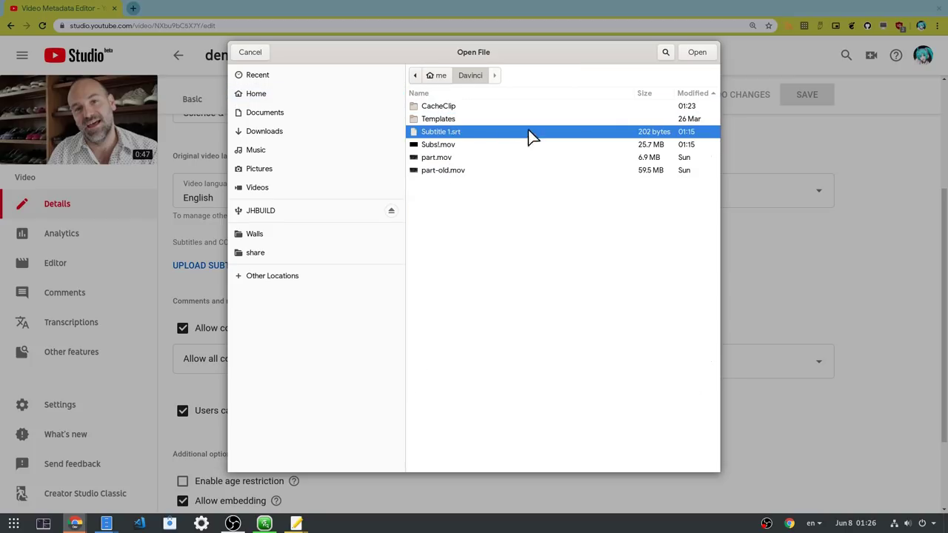
left_click(698, 57)
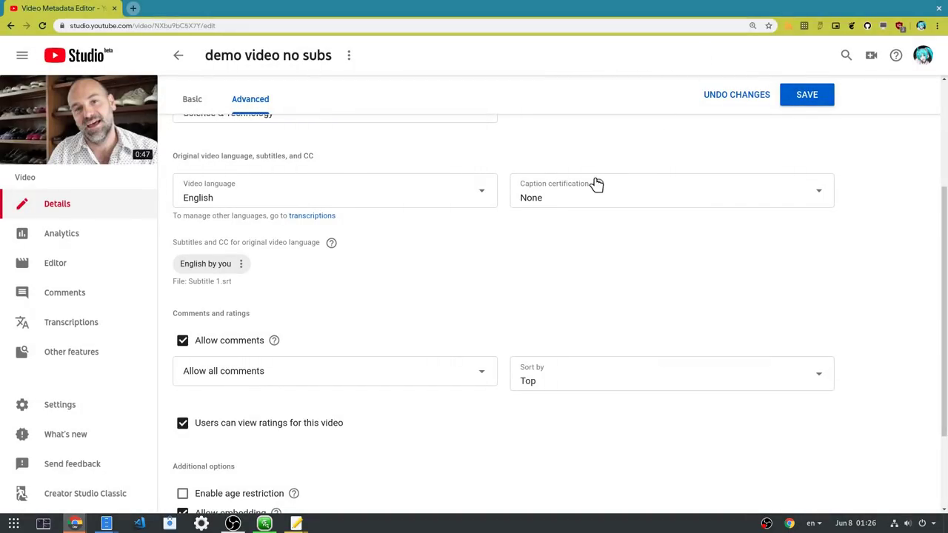
Save the subtitle changes and turn on English captions on the playing video
left_click(800, 102)
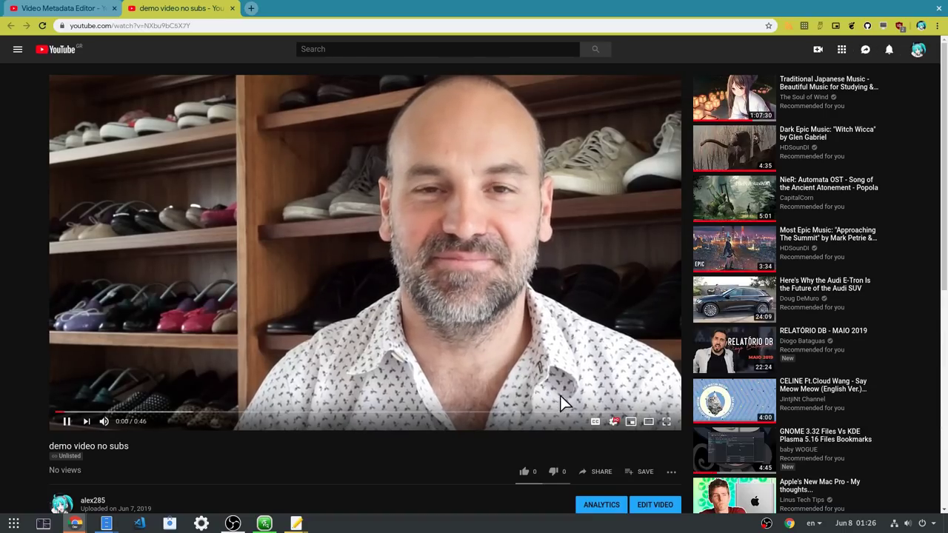
left_click(595, 422)
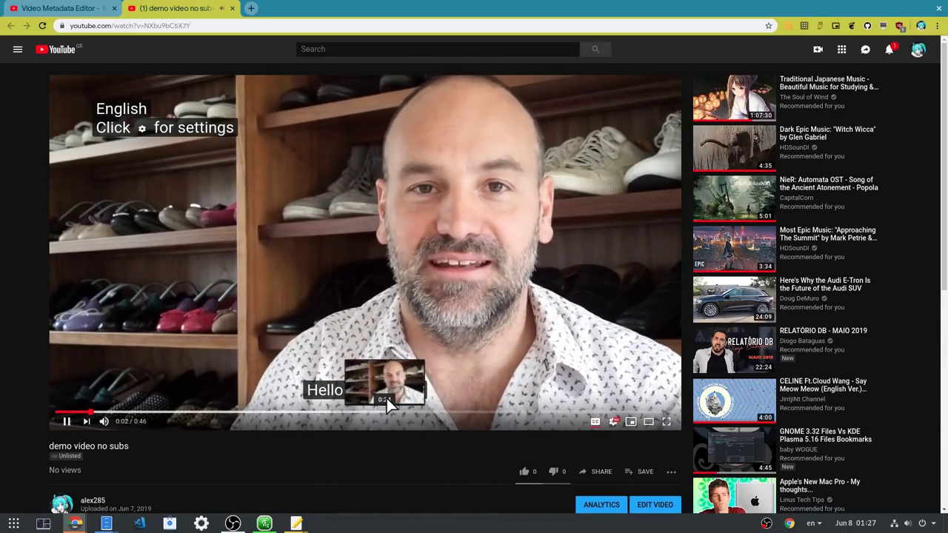